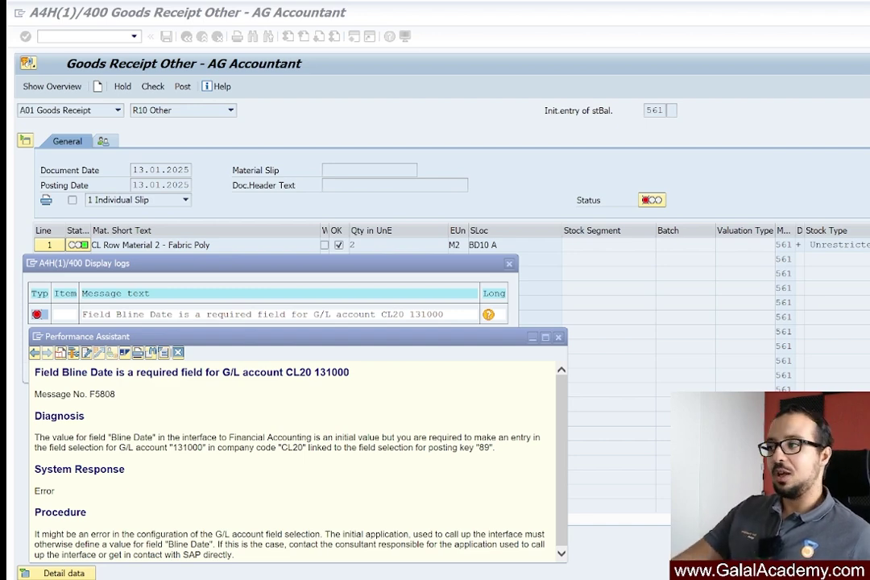
Step: Close the error explanation and error log, then enter /ofs00 to open a new session
left_click(179, 354)
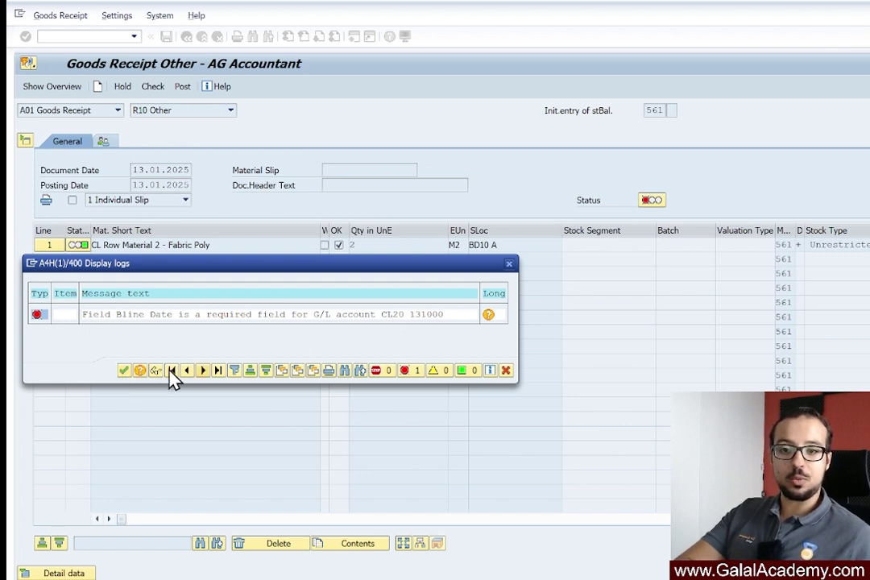
left_click(125, 371)
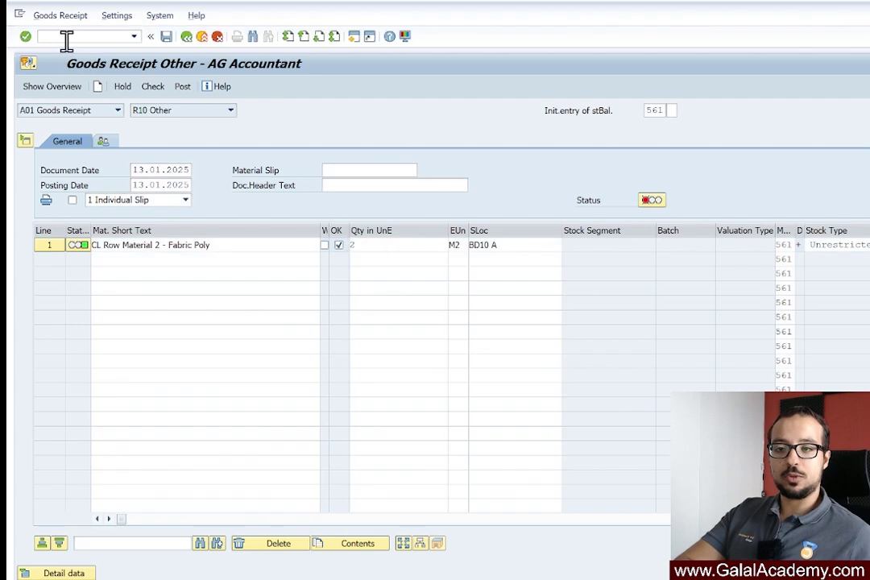
left_click(67, 41)
type("/o")
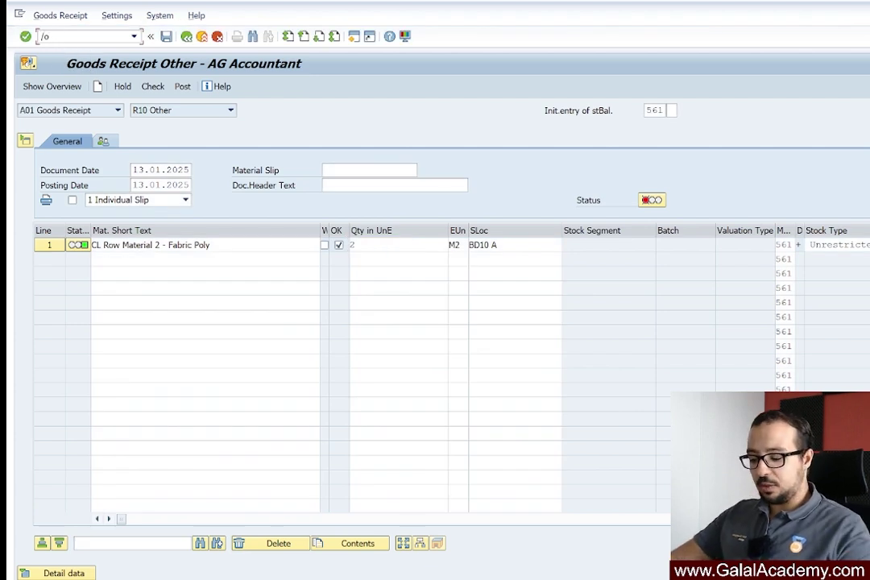
type("fs00")
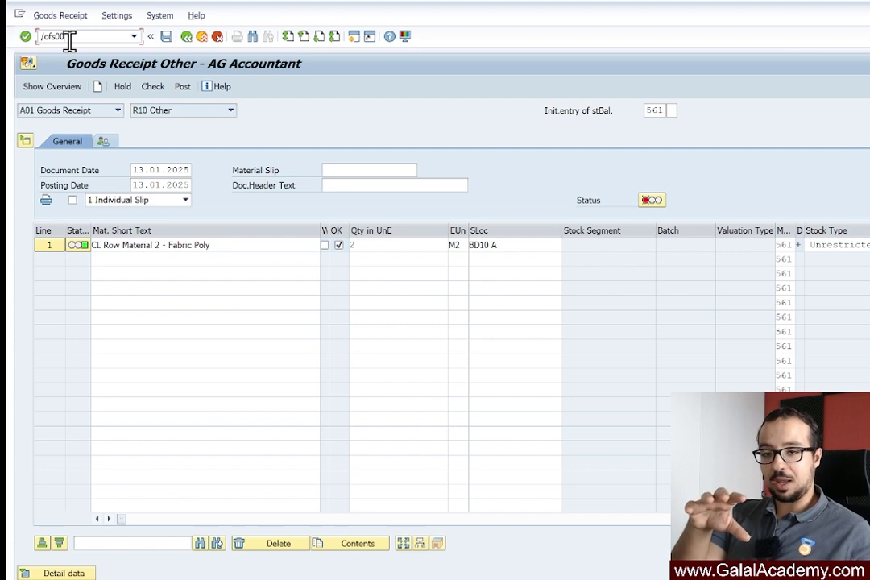
Step: Open G/L account display for company code CL20, keep CL20, and expand Inventory Accounts
key("Return")
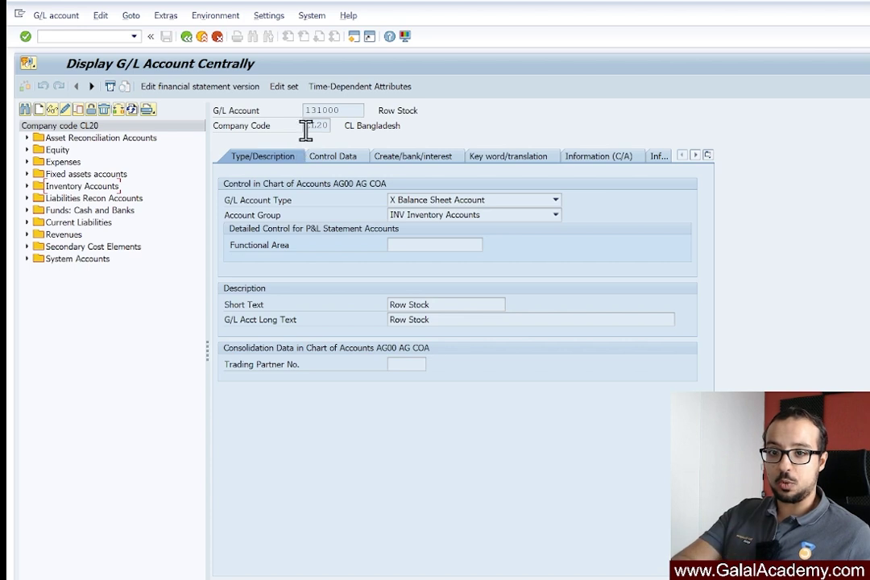
left_click_drag(304, 128, 345, 128)
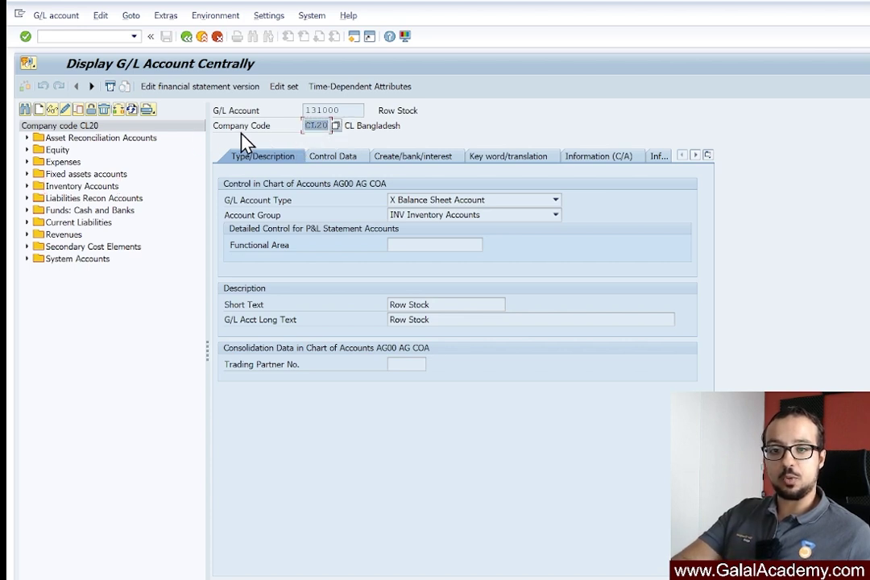
left_click(125, 125)
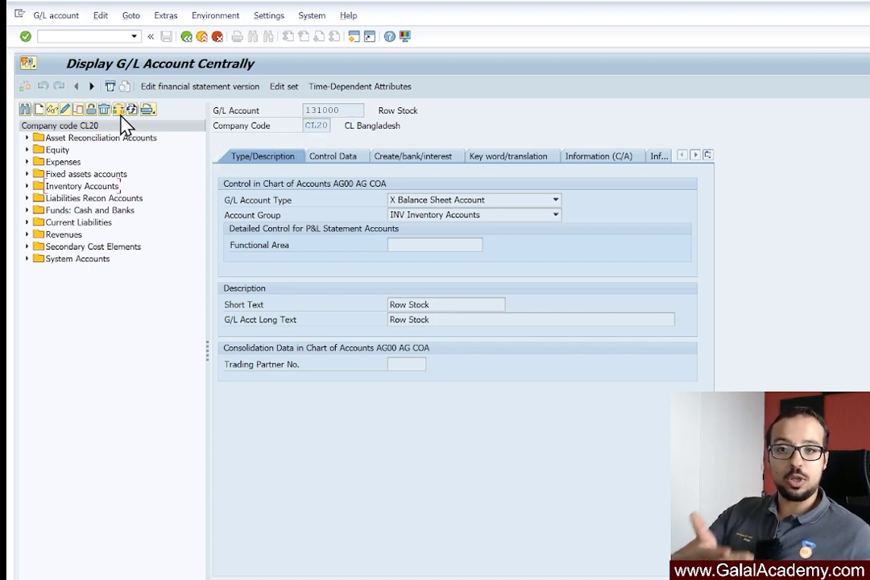
left_click(119, 112)
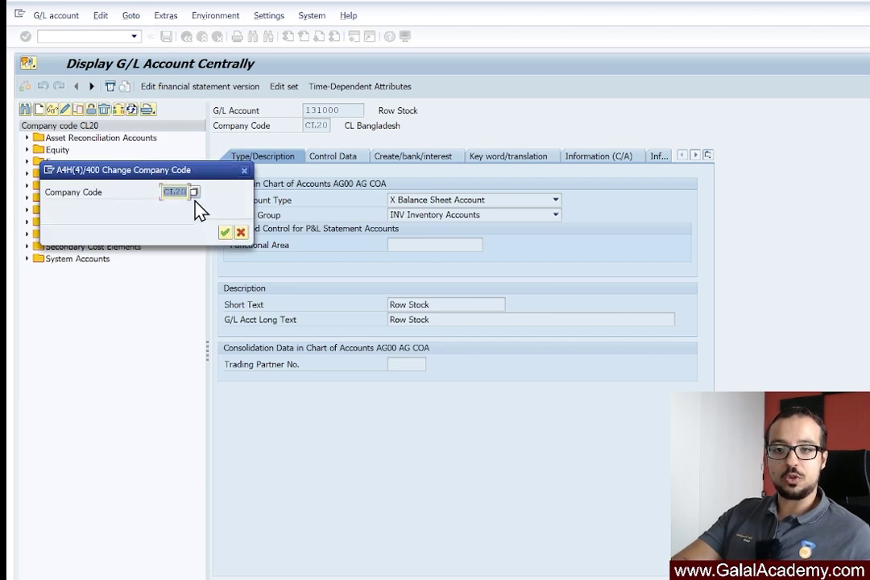
left_click(240, 232)
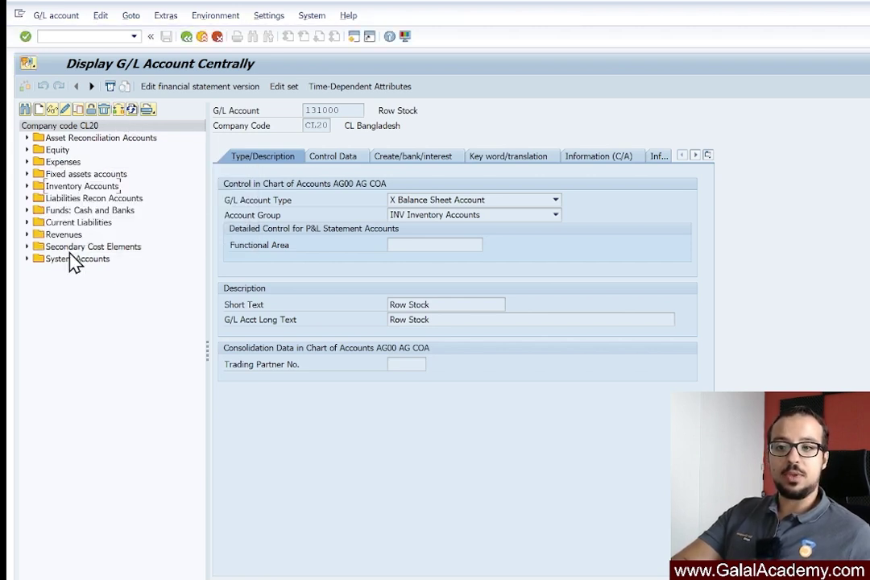
left_click(26, 187)
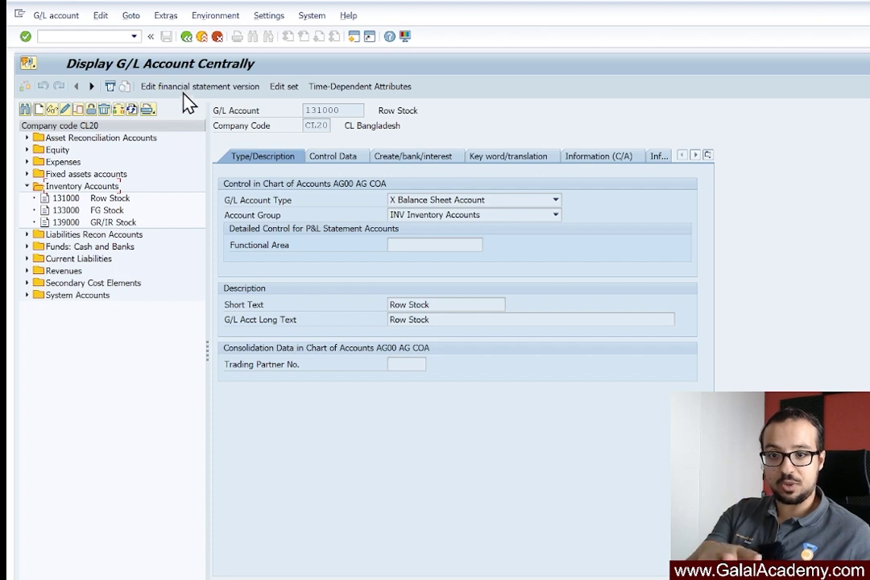
left_click(268, 19)
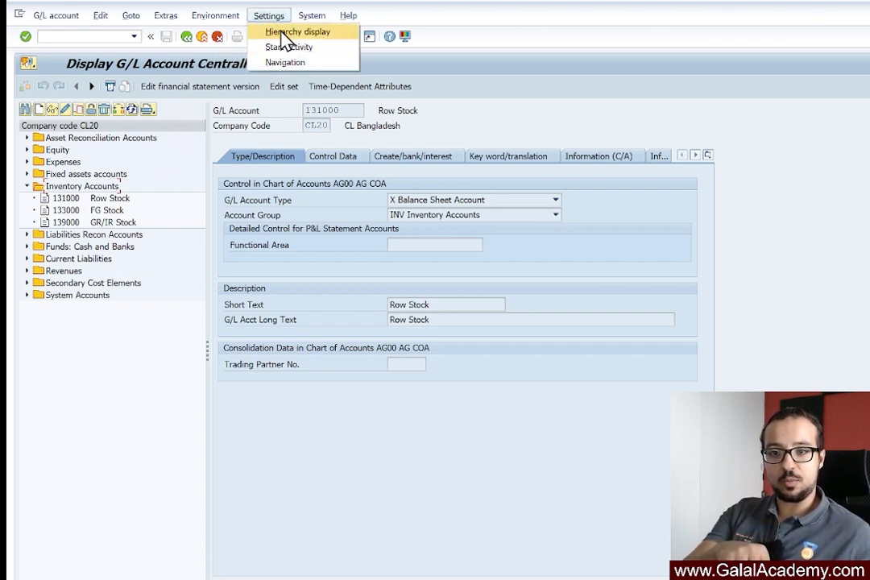
Step: Set the hierarchy display to not show the account navigation tree
left_click(282, 32)
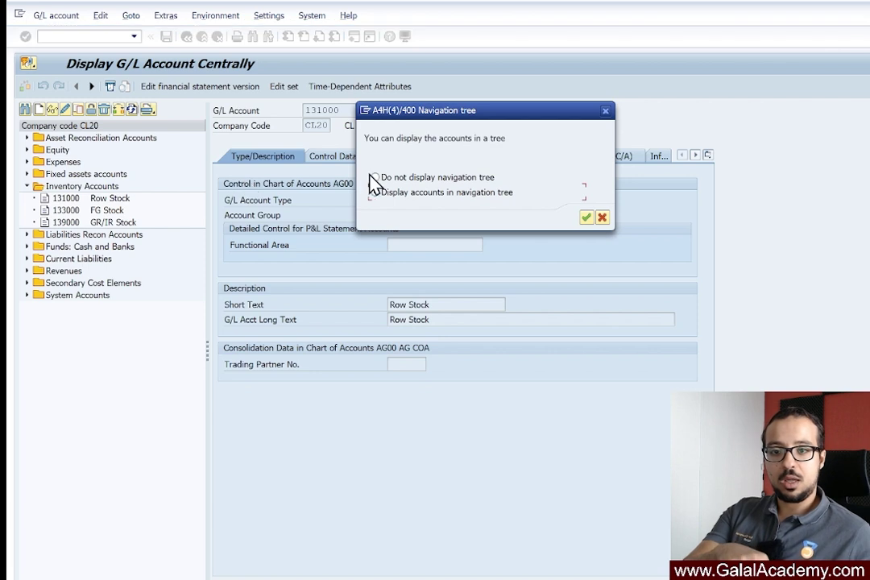
left_click(376, 178)
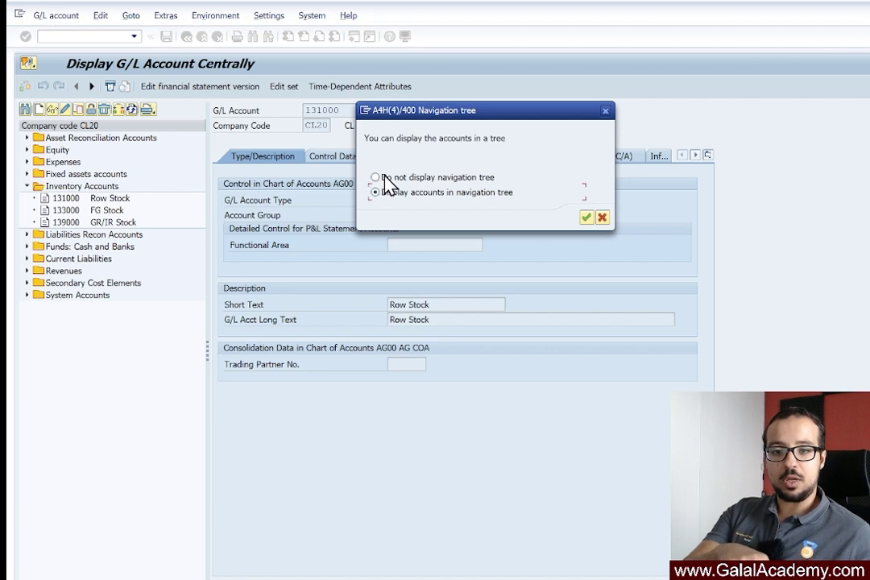
left_click(587, 218)
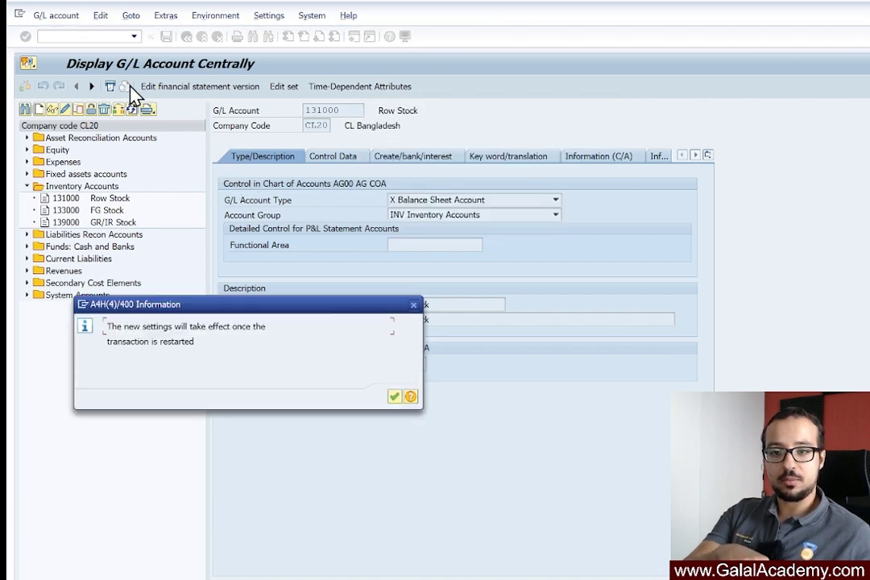
left_click(395, 396)
Step: Restart FS00 with /nfs00 and load account 131000 for CL20
left_click(90, 38)
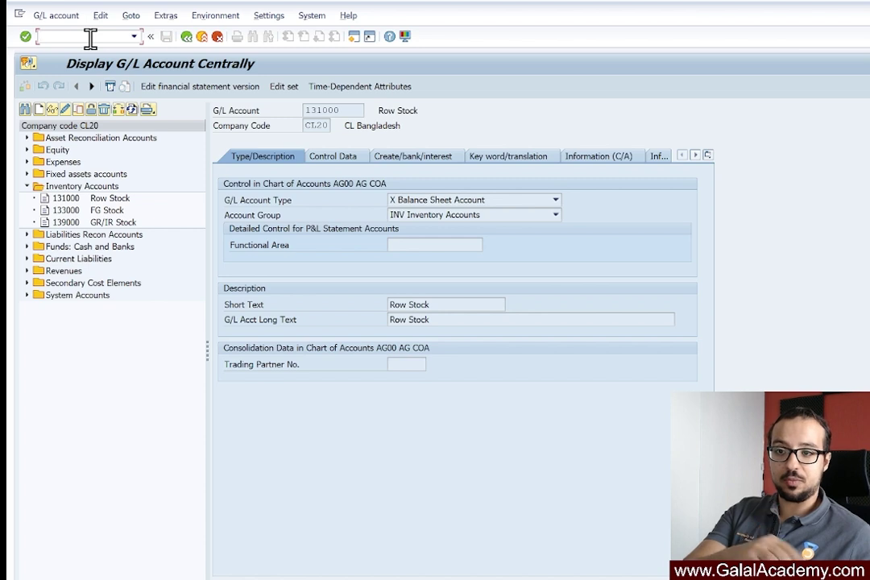
type("/nfs00")
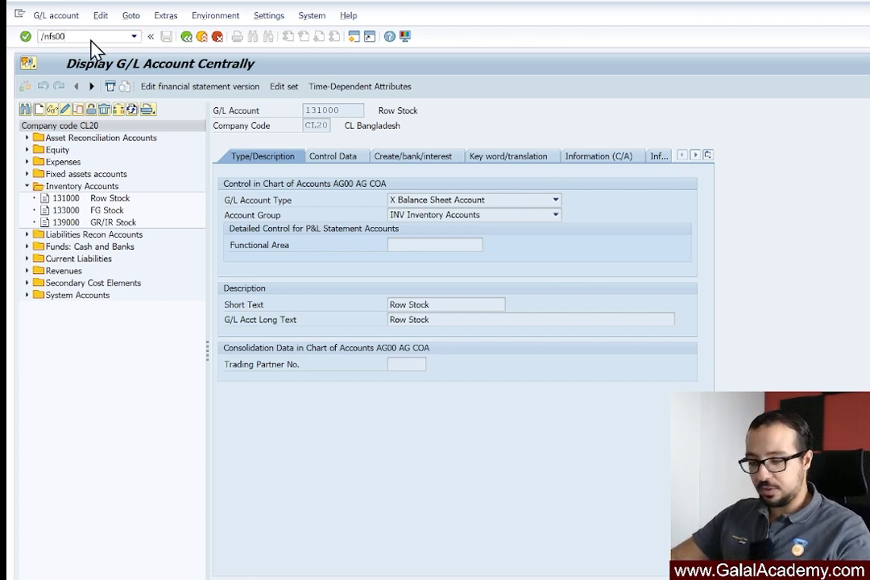
key("Return")
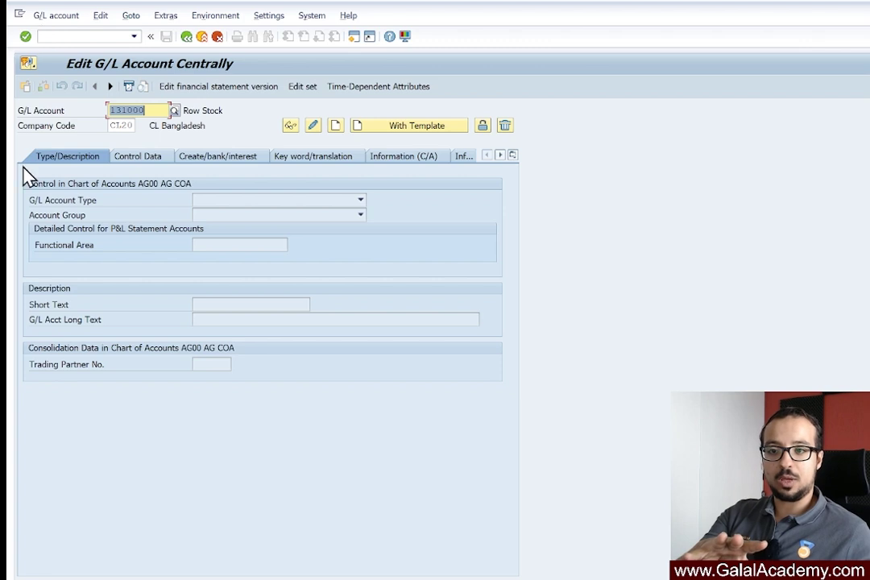
left_click(115, 113)
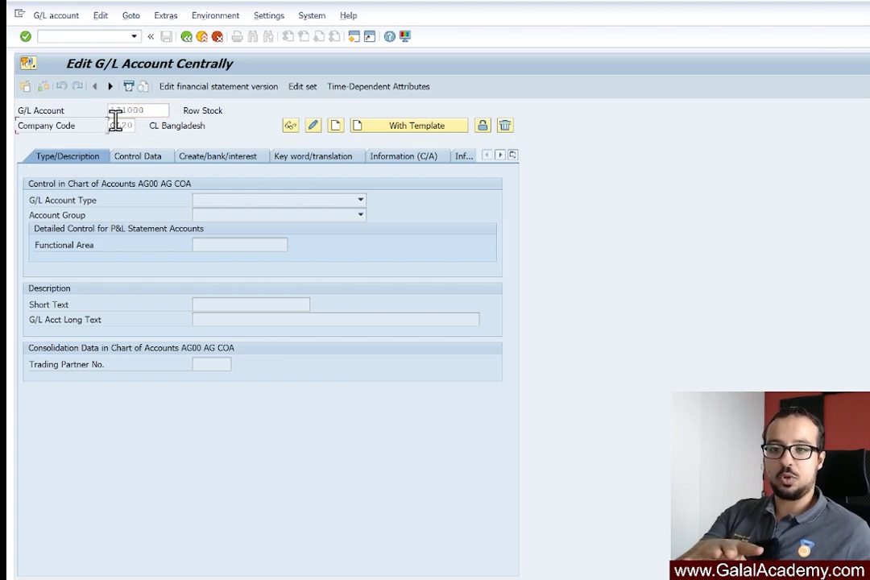
left_click_drag(162, 111, 110, 93)
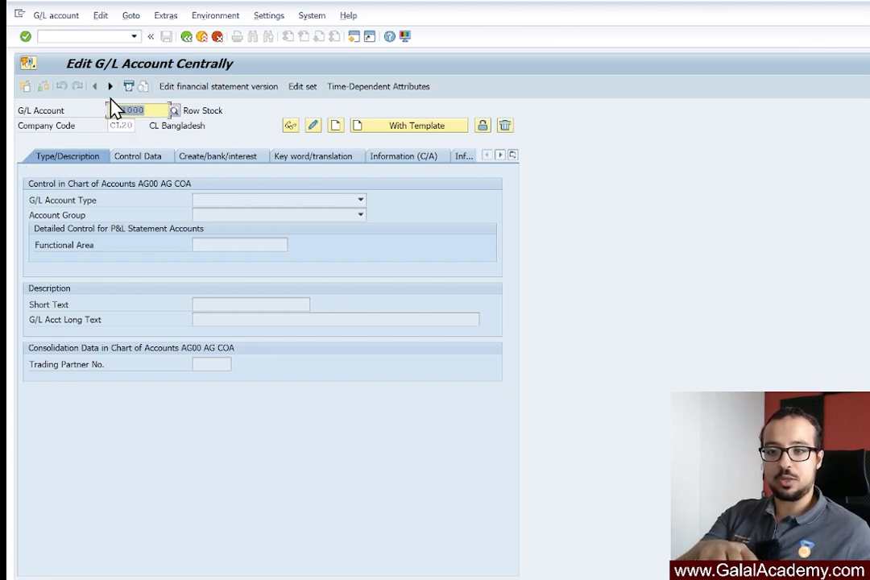
key("Return")
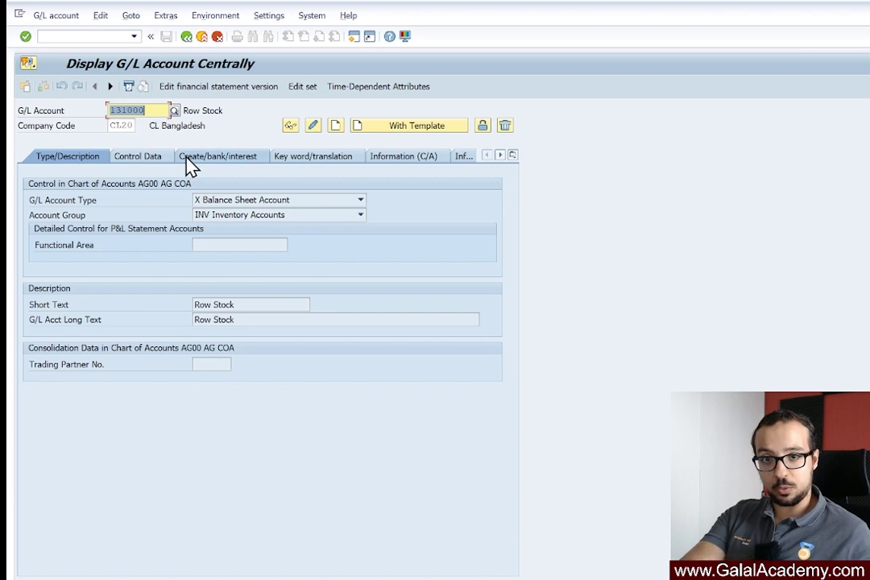
Step: Inspect 131000's field status group G009 Bank accounts and open its overview for variant 0001
left_click(222, 161)
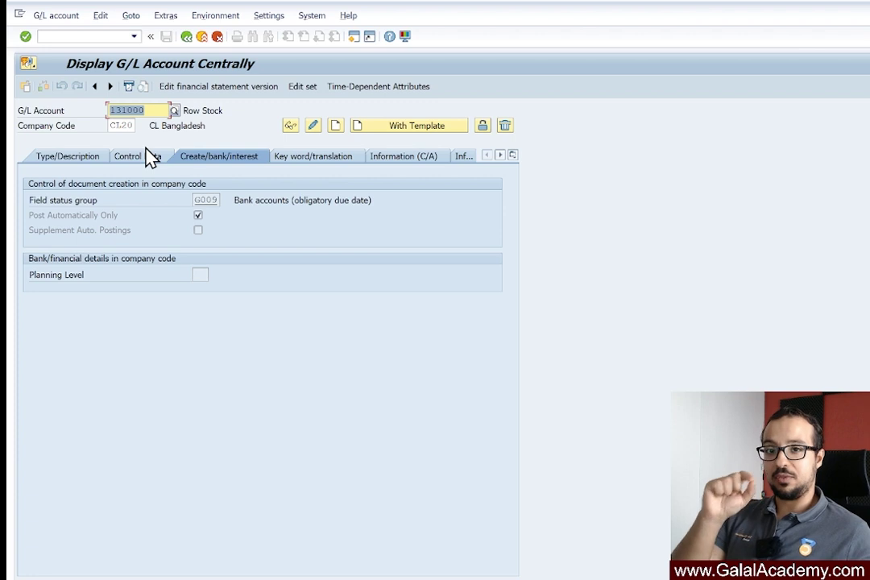
left_click(196, 199)
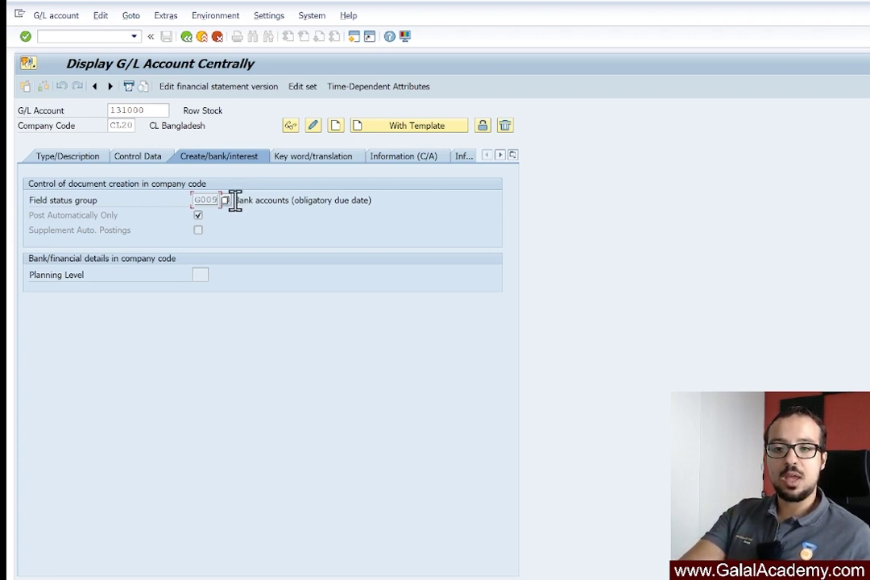
left_click_drag(233, 200, 380, 207)
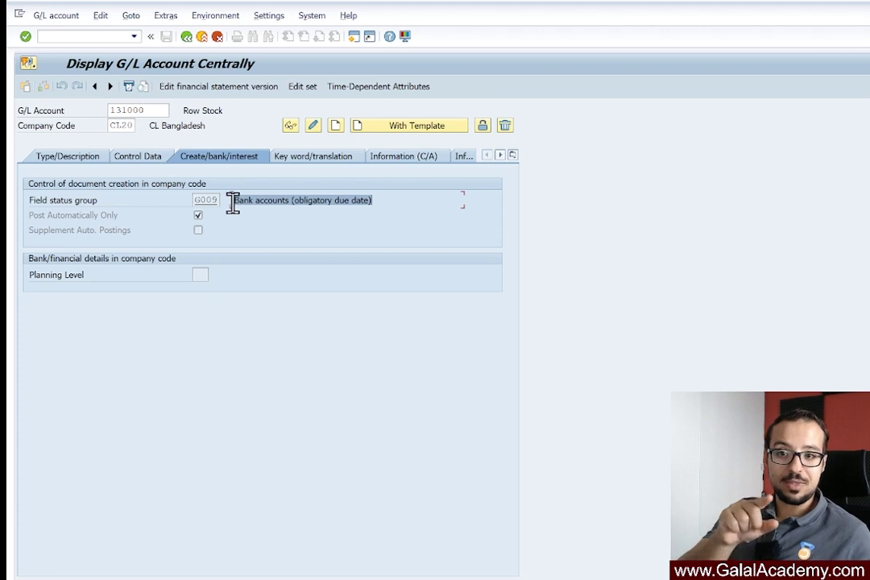
left_click(207, 200)
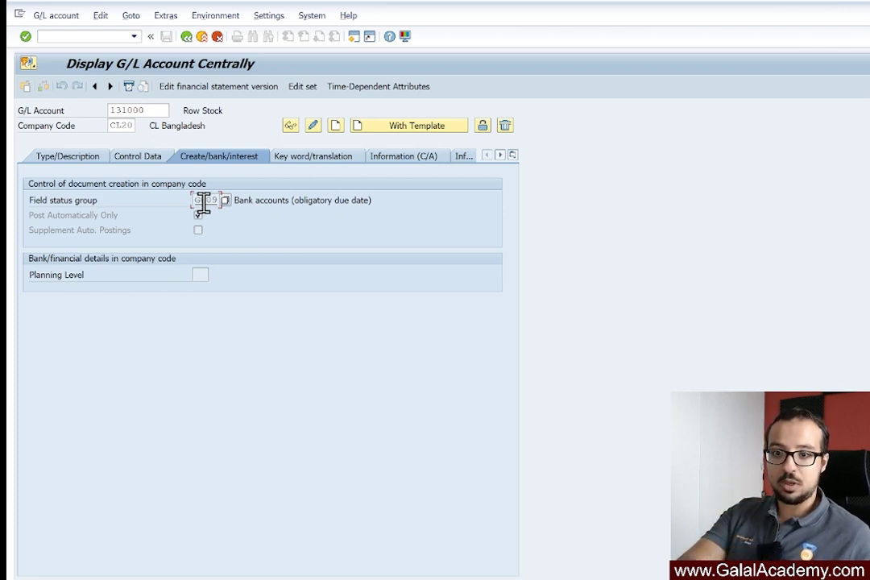
double_click(203, 201)
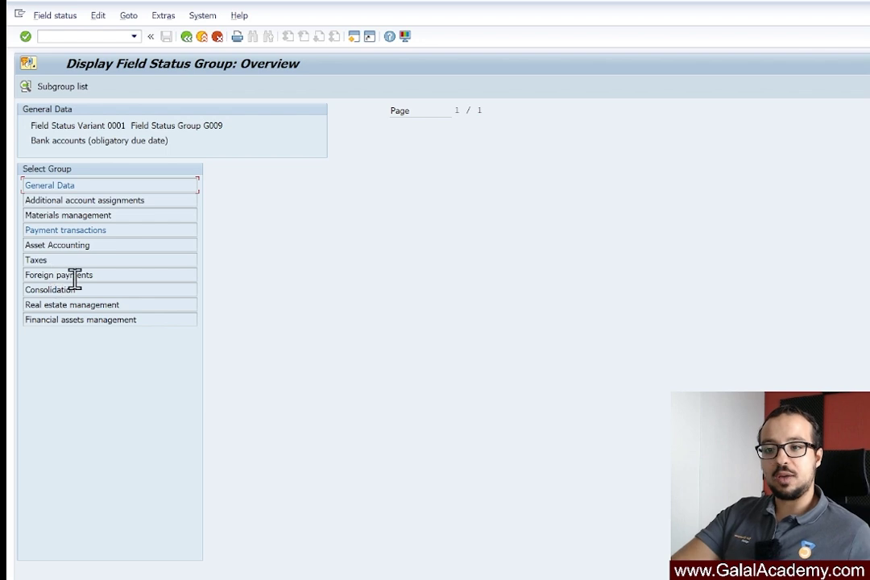
left_click(78, 230)
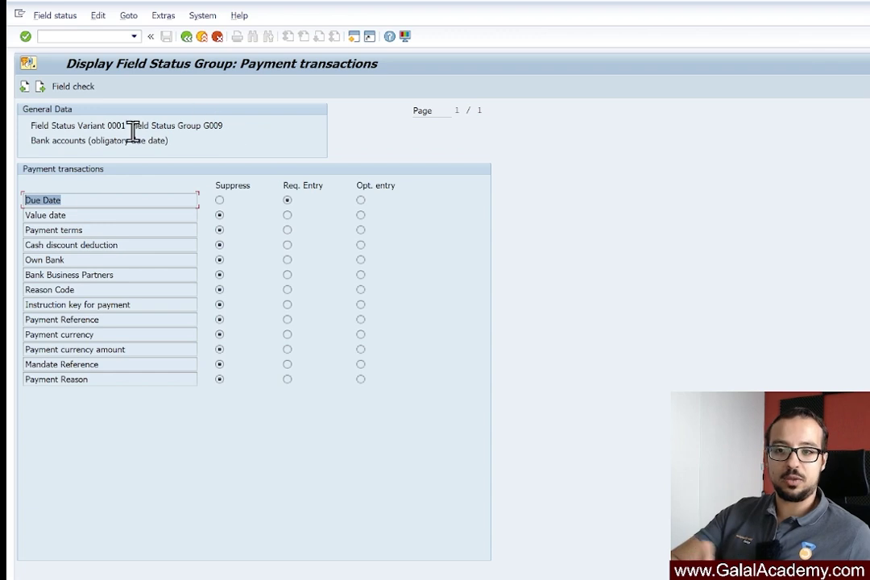
left_click(186, 37)
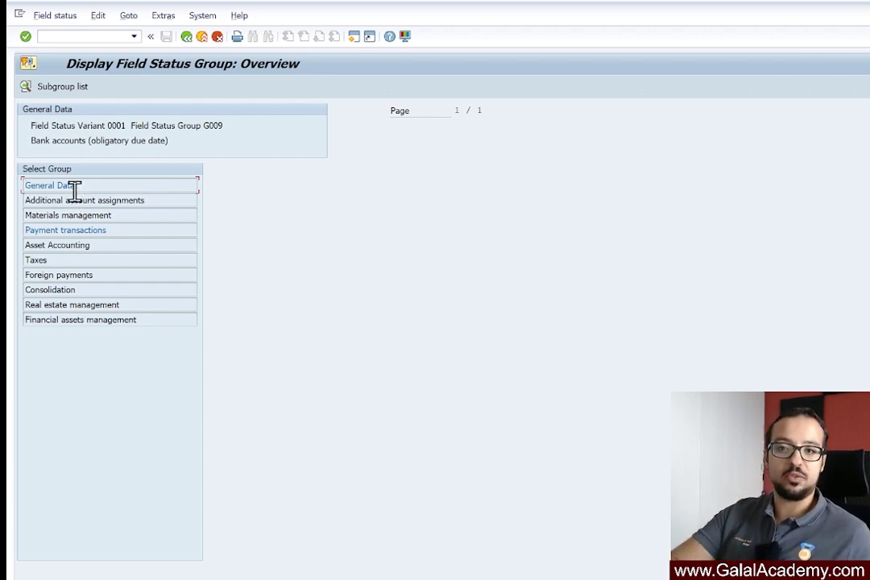
Step: Review G009's General Data and Materials management field settings, then return to account 131000
double_click(78, 187)
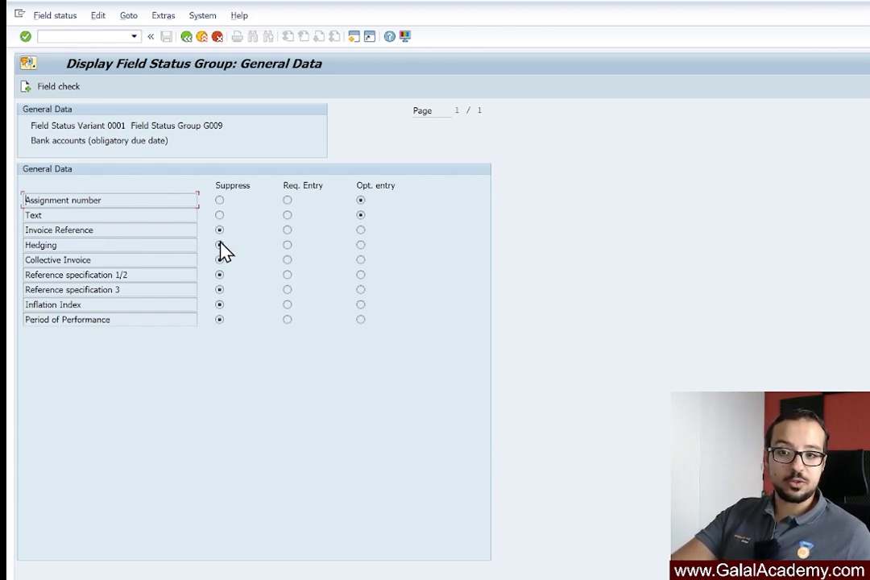
left_click(187, 38)
double_click(94, 218)
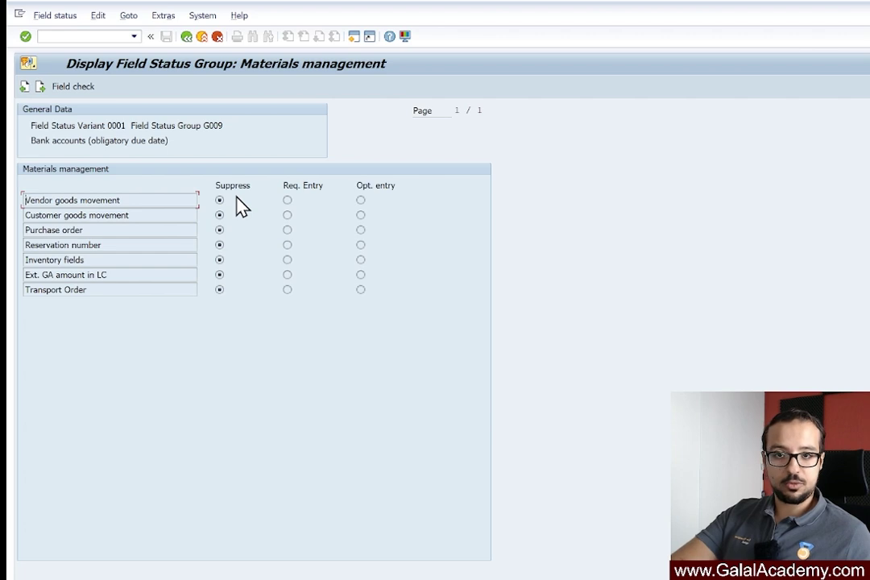
left_click(186, 38)
left_click(187, 38)
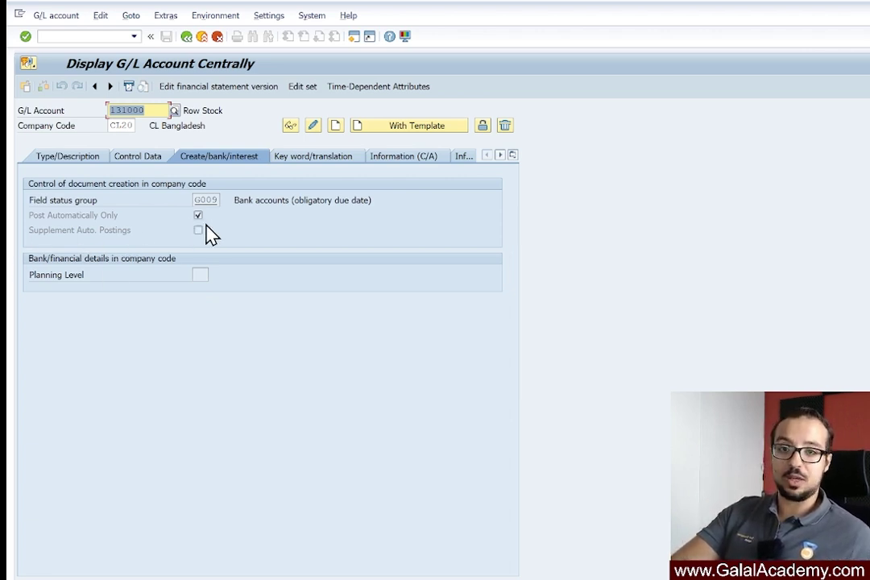
Step: Switch account 131000 to change mode and choose field status group G006 Material accounts
left_click(316, 130)
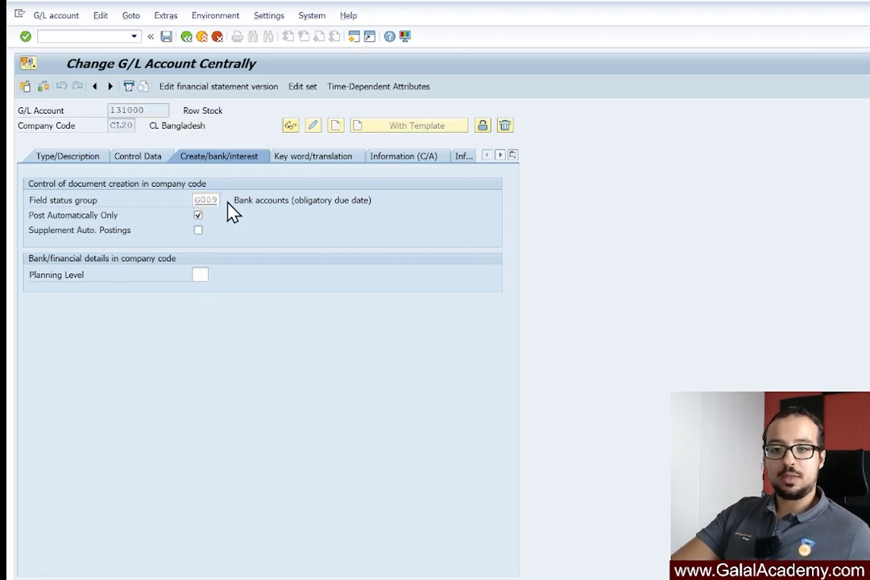
left_click(226, 201)
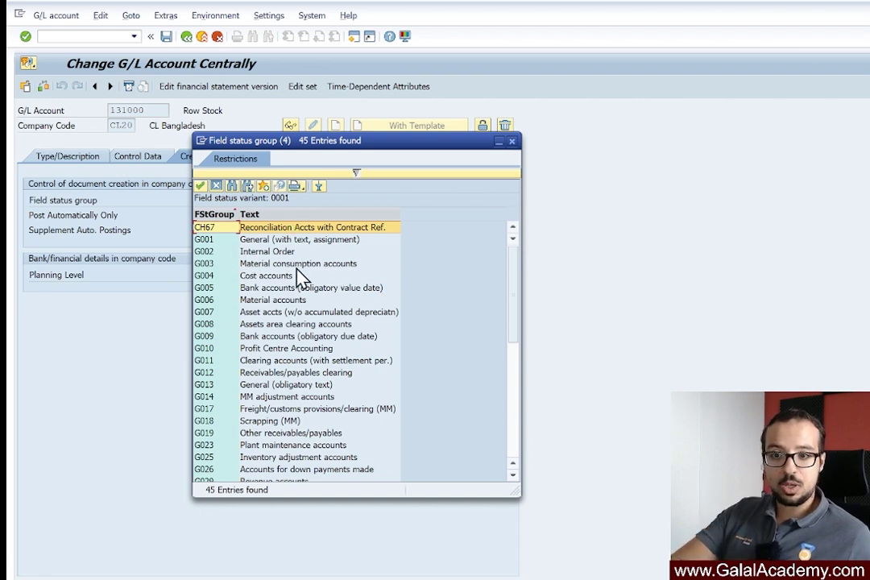
left_click(298, 266)
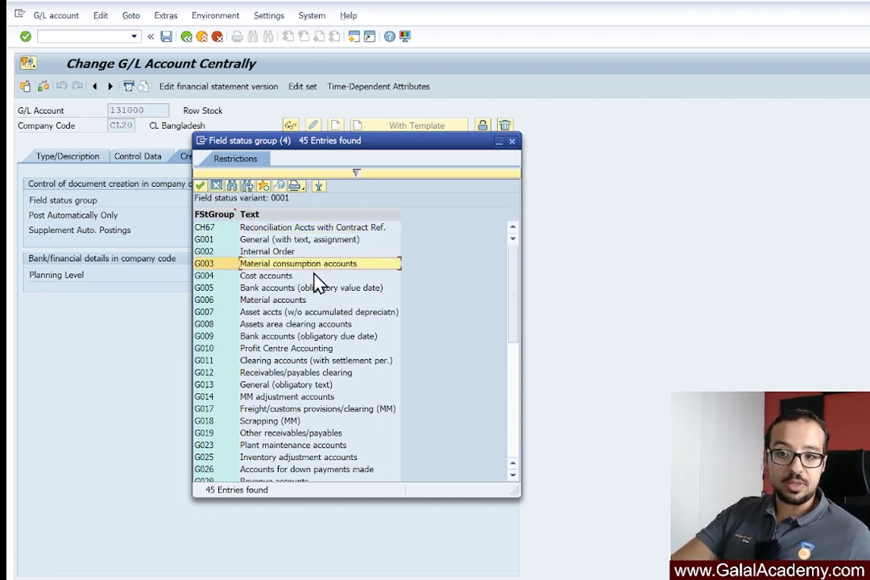
left_click(269, 301)
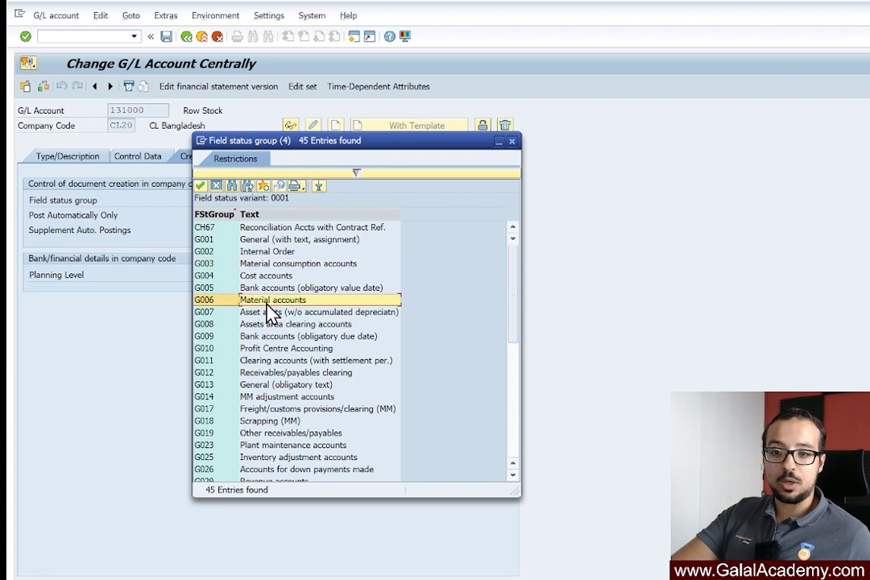
key("Escape")
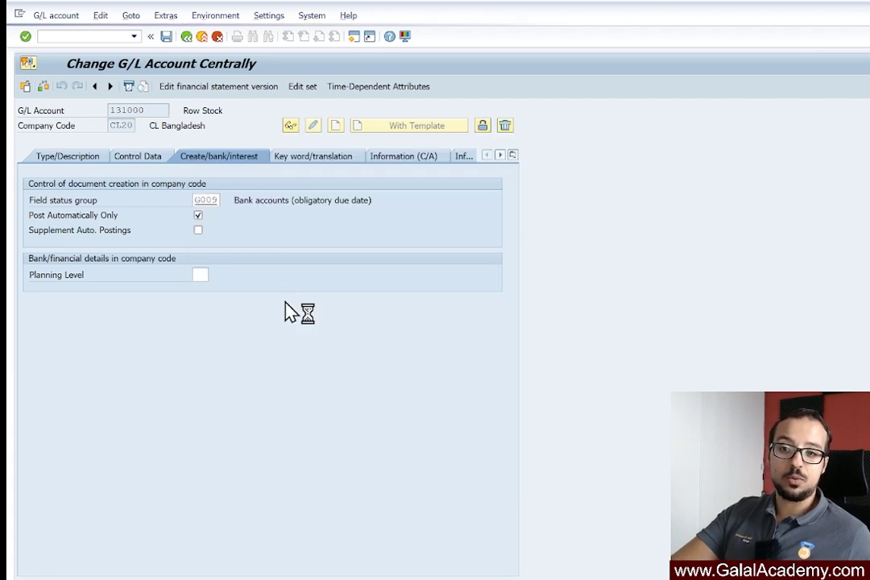
Step: Review G006's Payment transactions and Materials management field settings, then return to the change screen
double_click(205, 201)
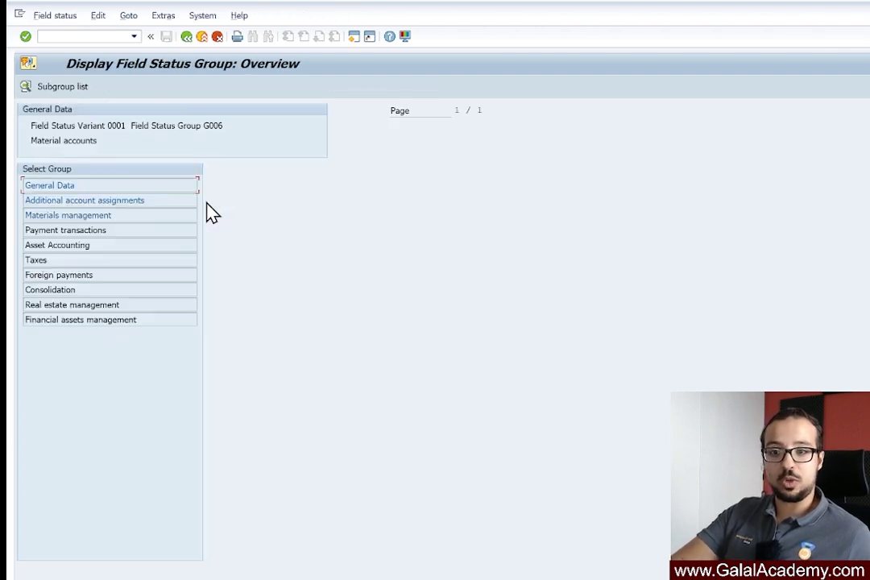
double_click(82, 231)
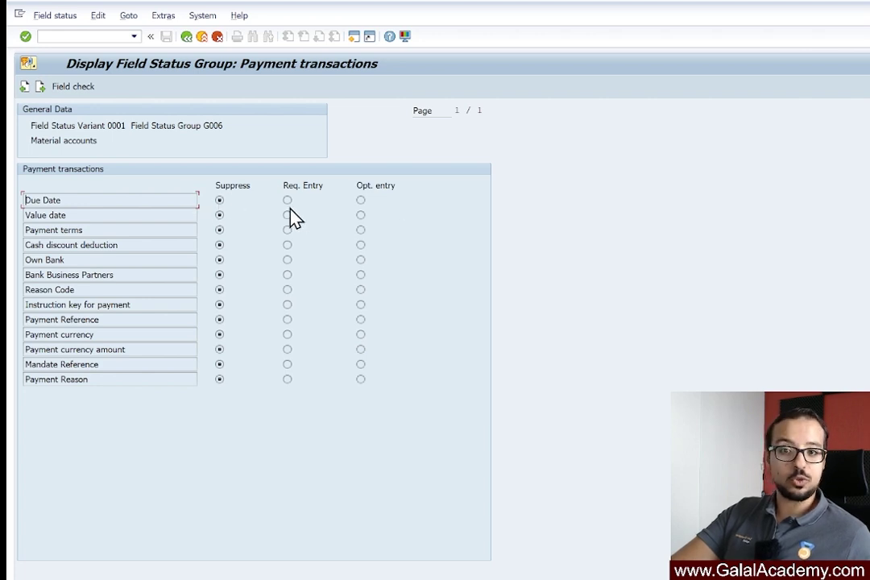
left_click(186, 36)
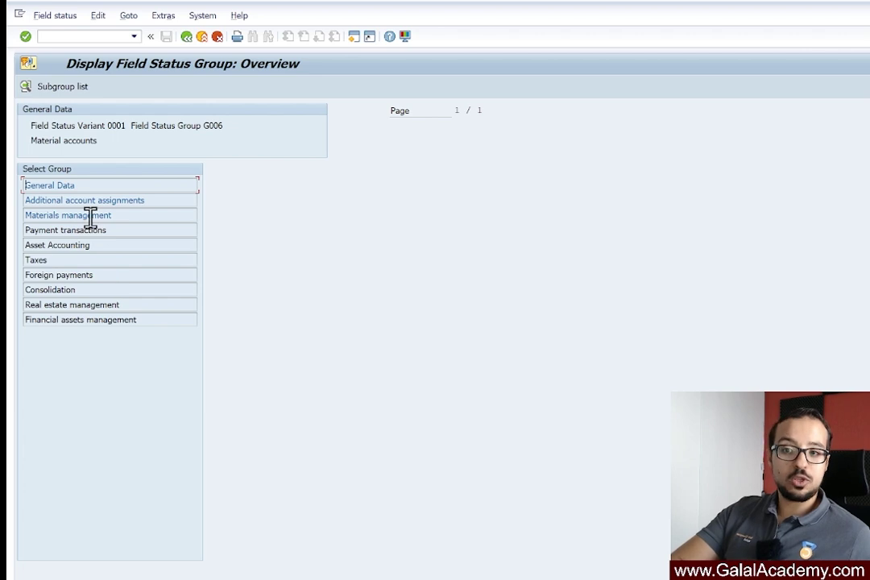
double_click(89, 218)
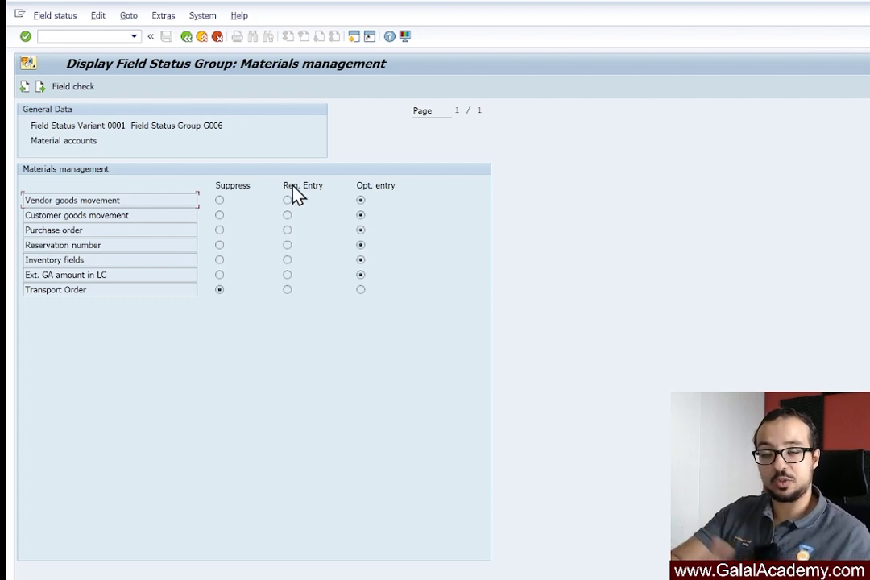
left_click(189, 38)
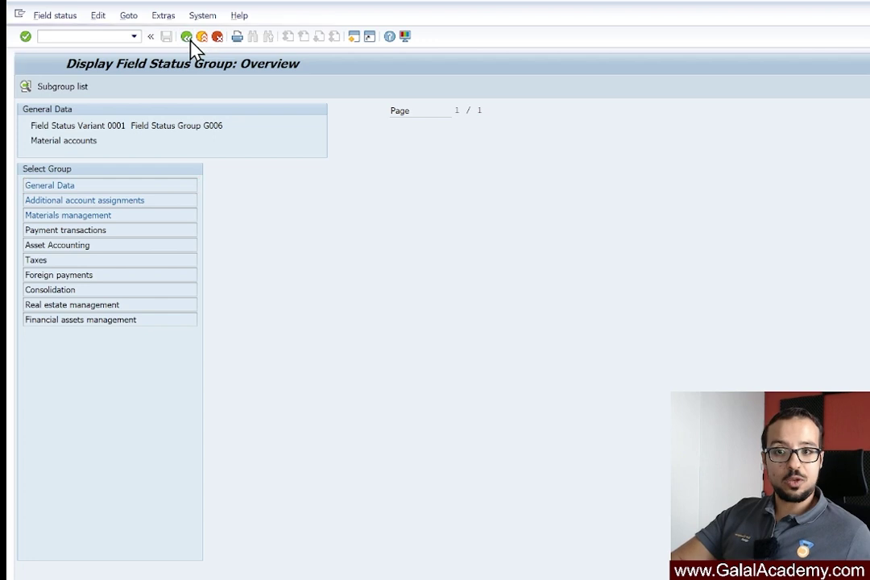
left_click(186, 37)
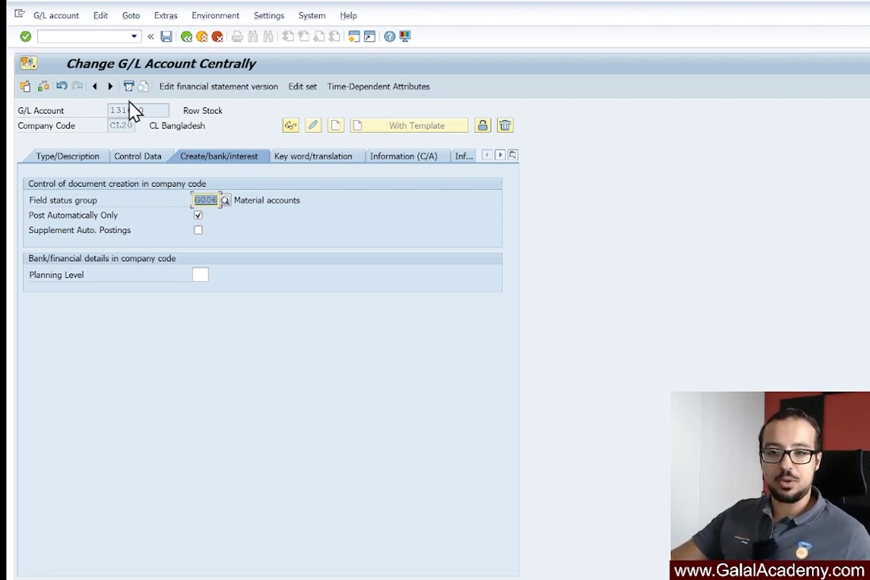
Step: Save the G006 field status group change to account 131000, accepting the warnings
left_click(83, 160)
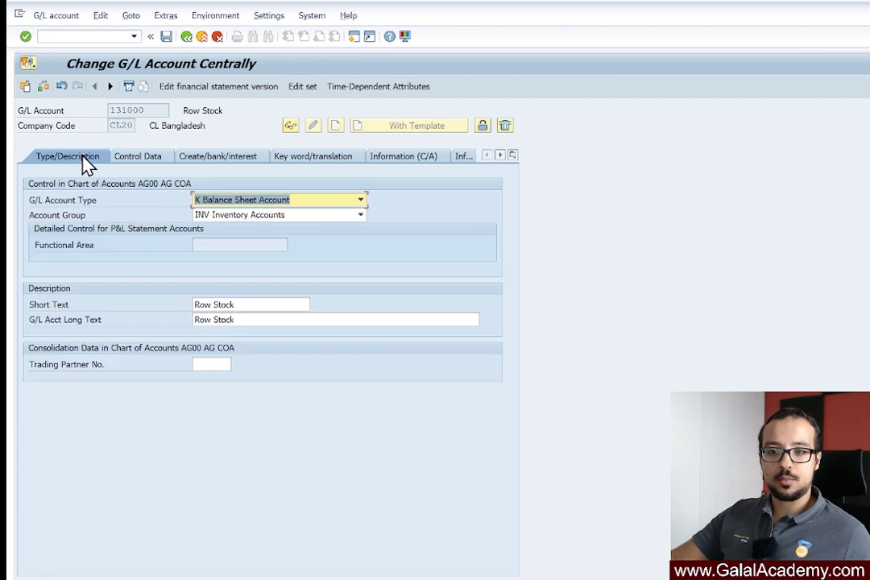
left_click(166, 37)
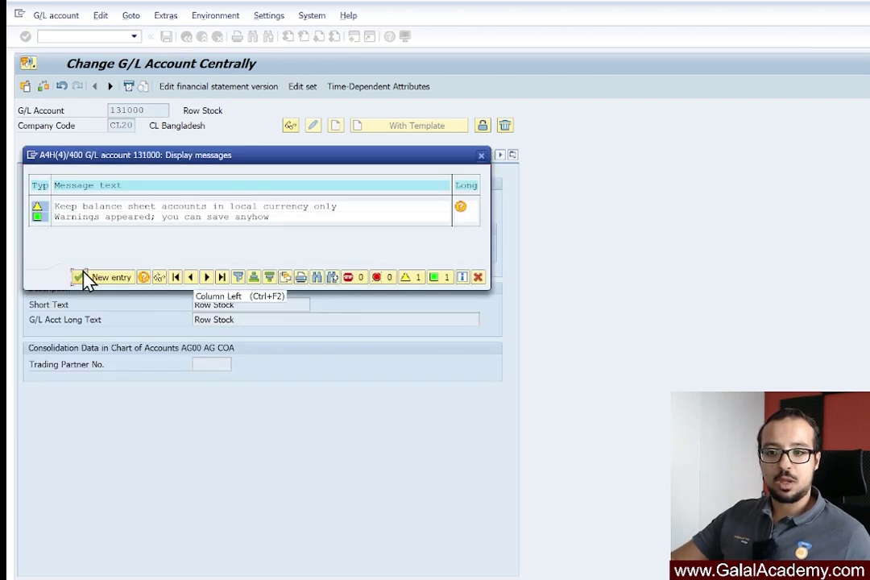
left_click(79, 278)
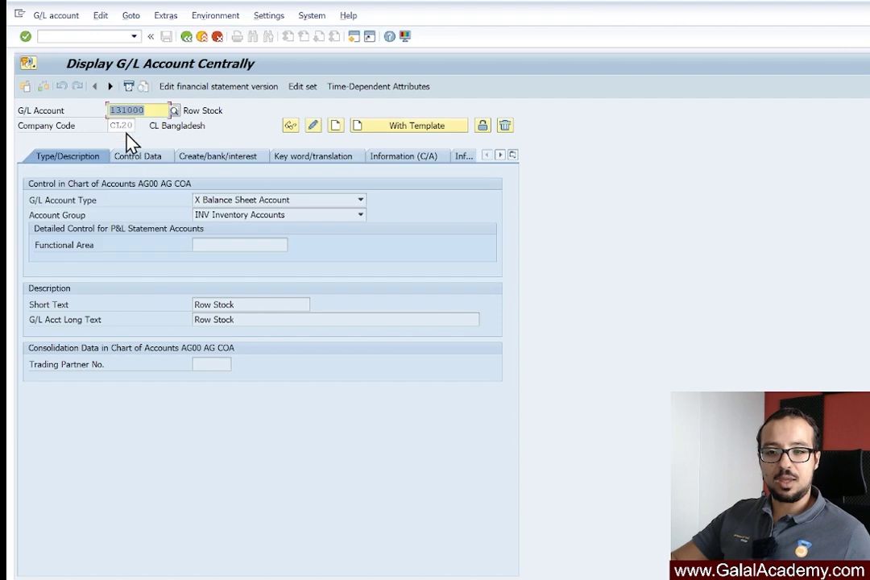
Step: Display account 131000 for company code 0001, check its field status group, and return to display mode
left_click(121, 126)
type("0001")
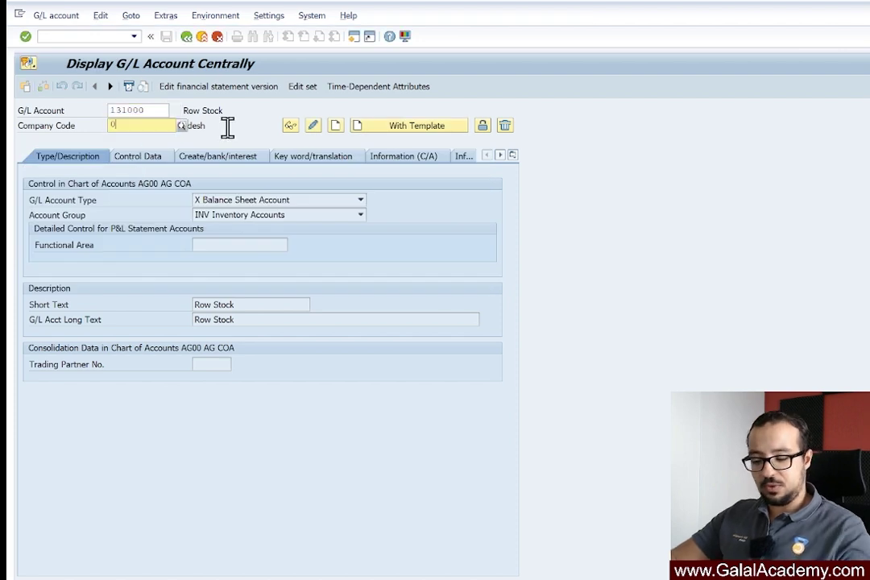
key("Return")
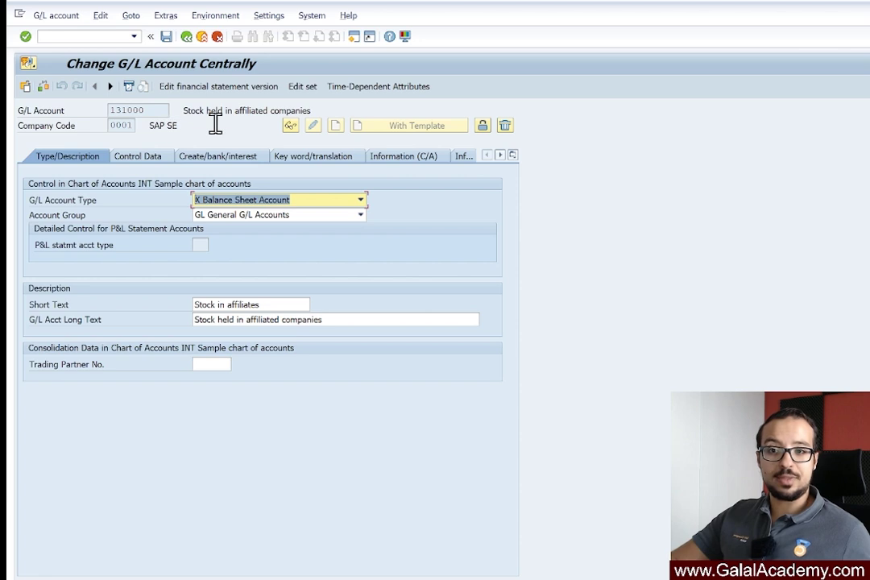
left_click(185, 108)
left_click_drag(187, 108, 326, 110)
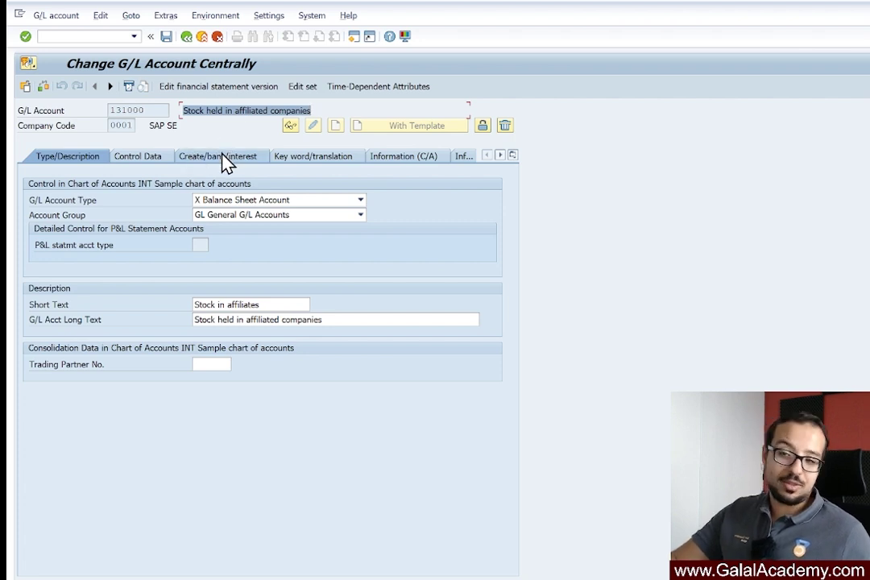
left_click(241, 161)
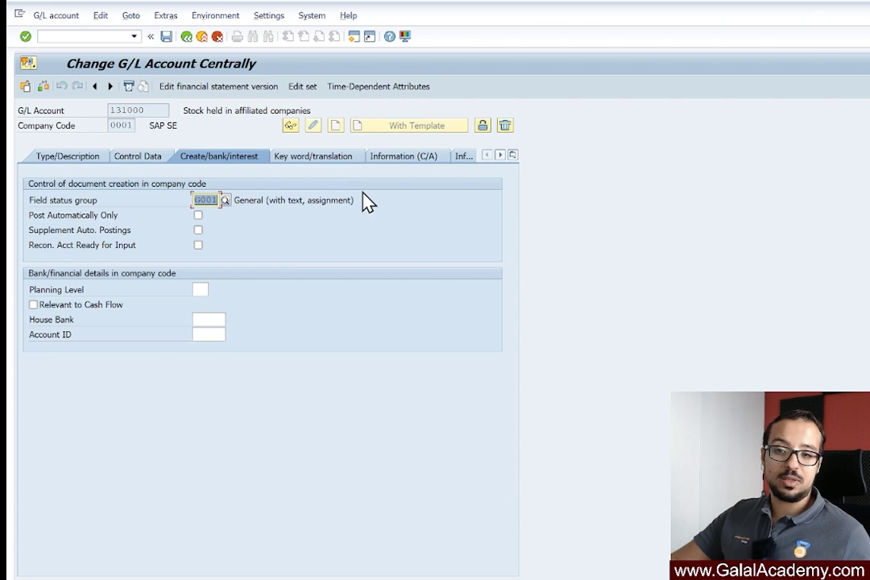
left_click(158, 111)
left_click(78, 160)
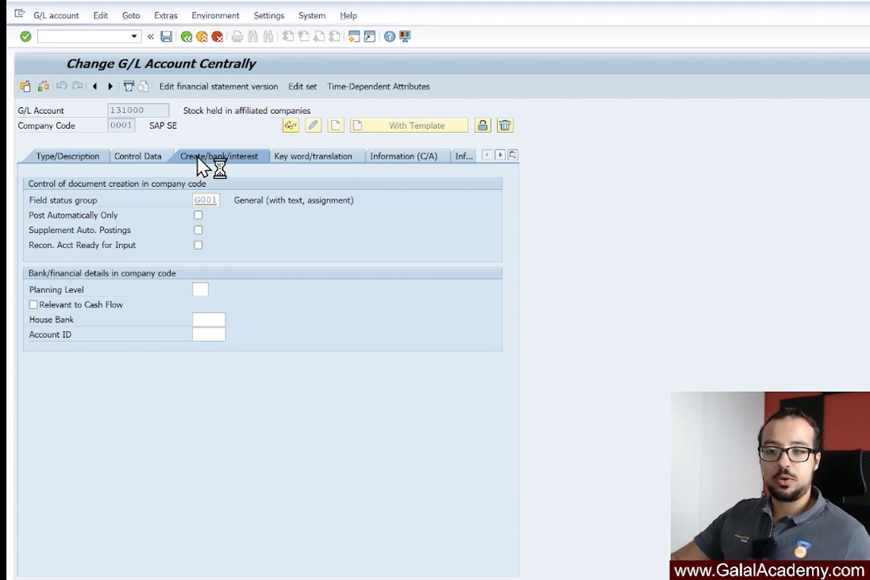
left_click(292, 127)
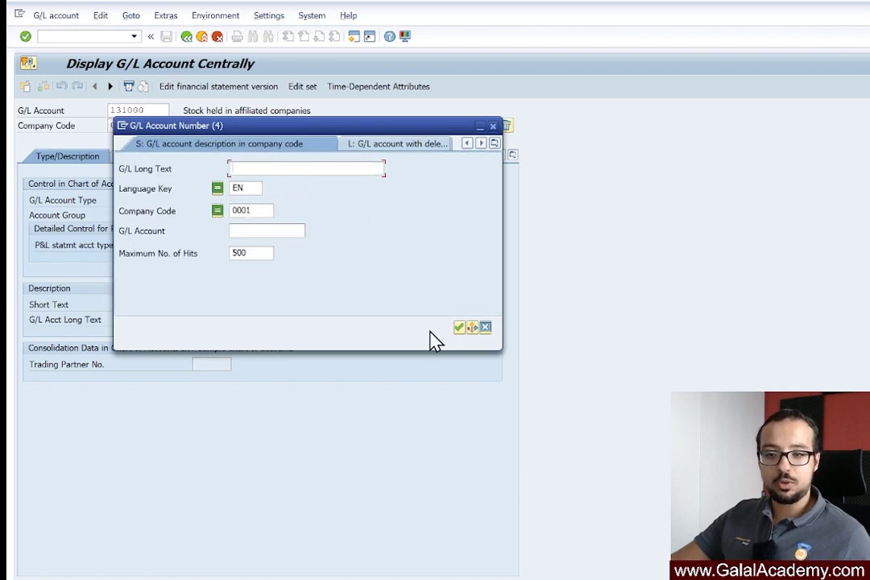
Step: Close the 500-account search list and set accounts to display in a navigation tree
left_click(458, 328)
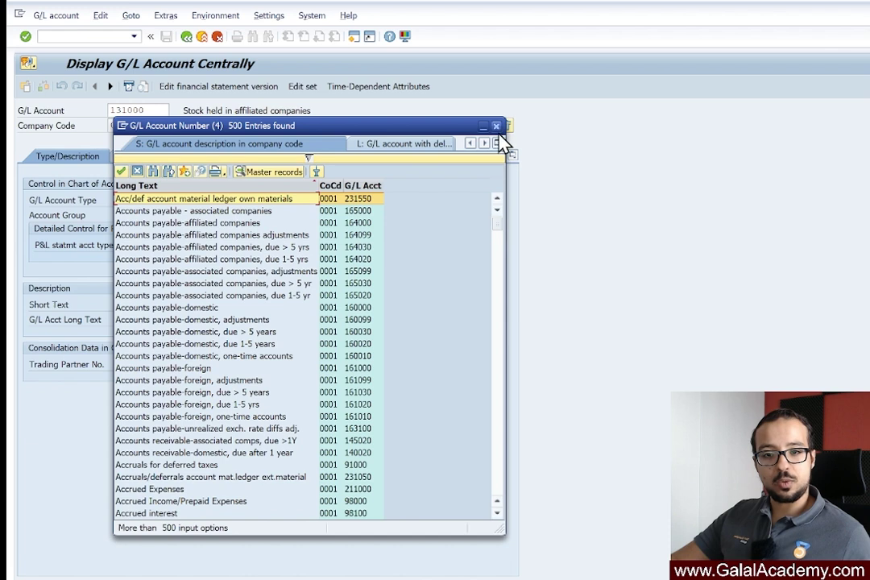
left_click(496, 127)
left_click(213, 16)
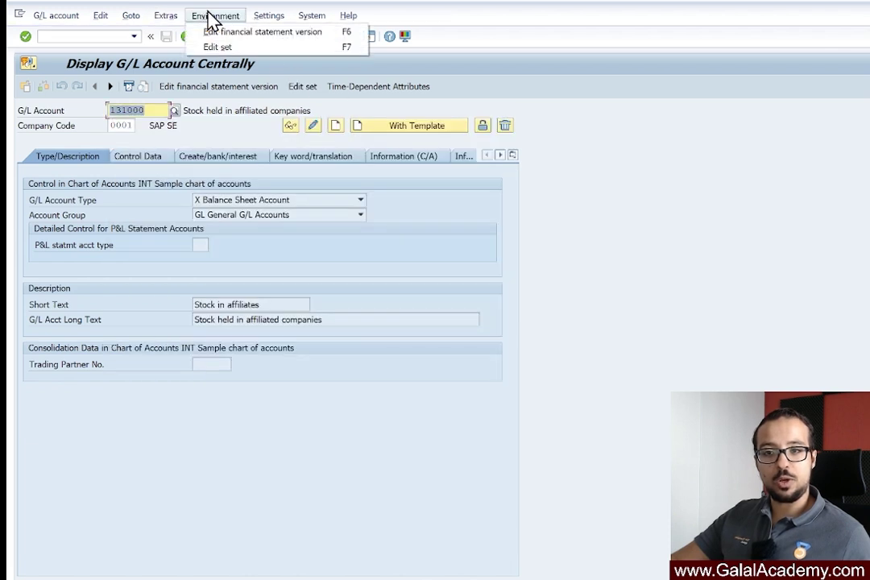
left_click(282, 32)
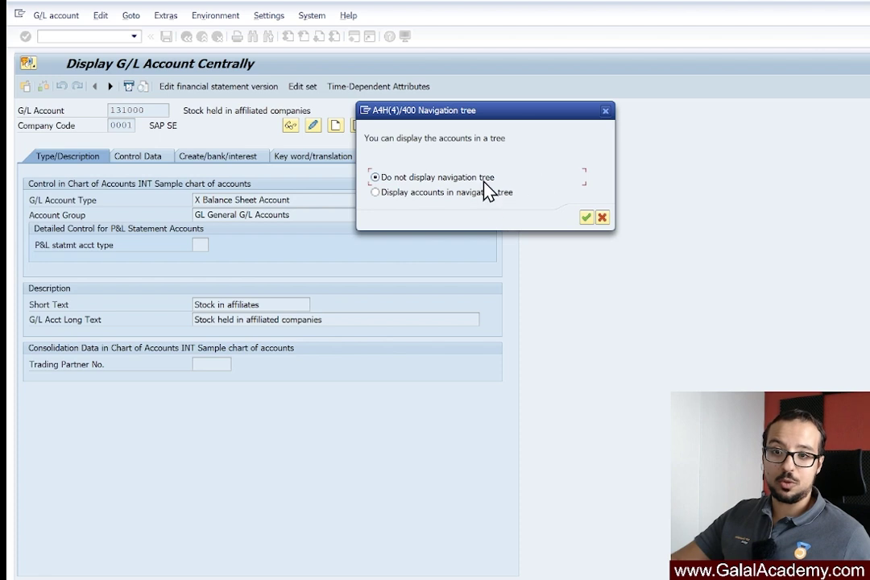
left_click(376, 193)
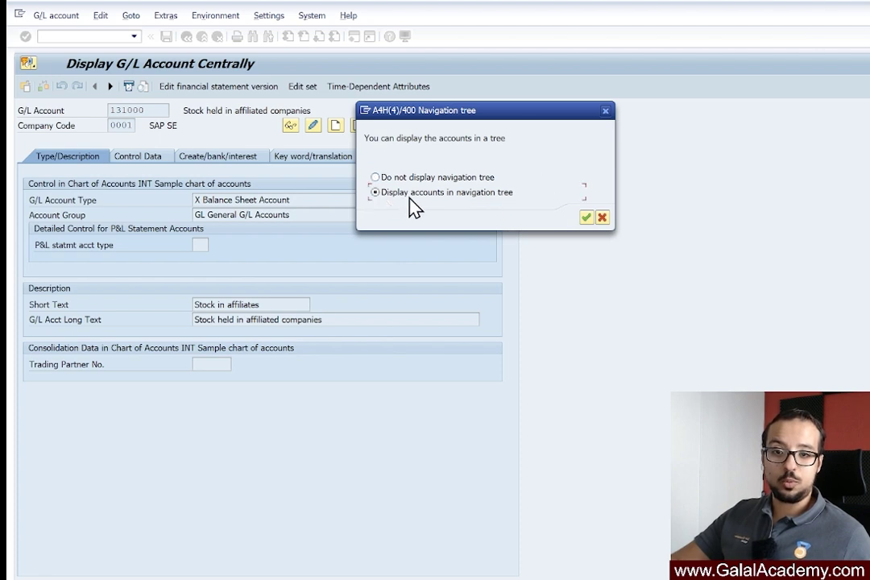
left_click(586, 219)
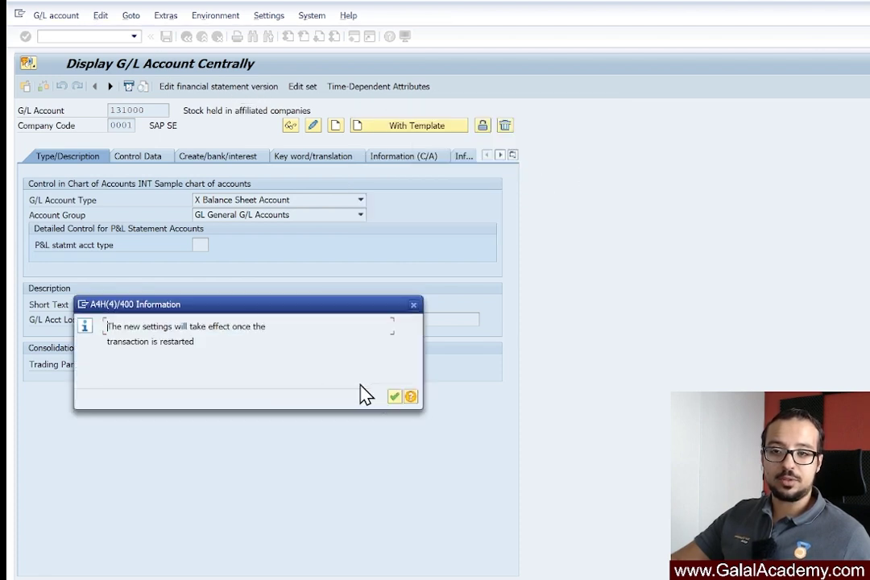
left_click(395, 398)
left_click(93, 35)
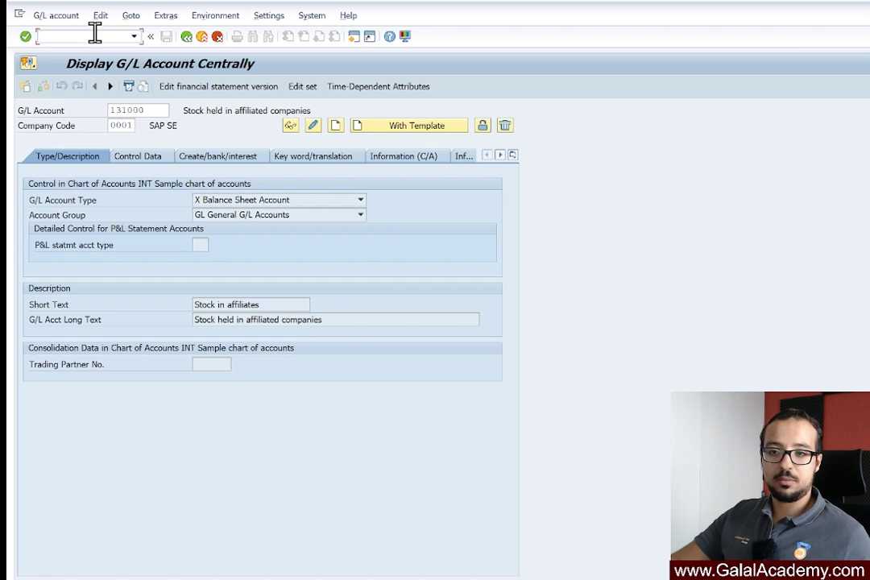
Step: Restart FS00 and open account 300010 Raw material 2, showing field status group G006
type("/")
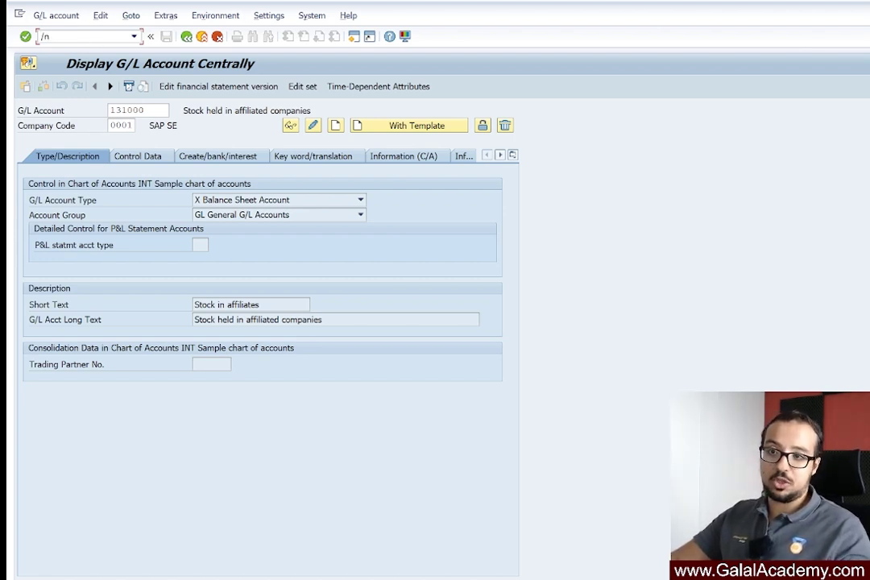
type("nfs00")
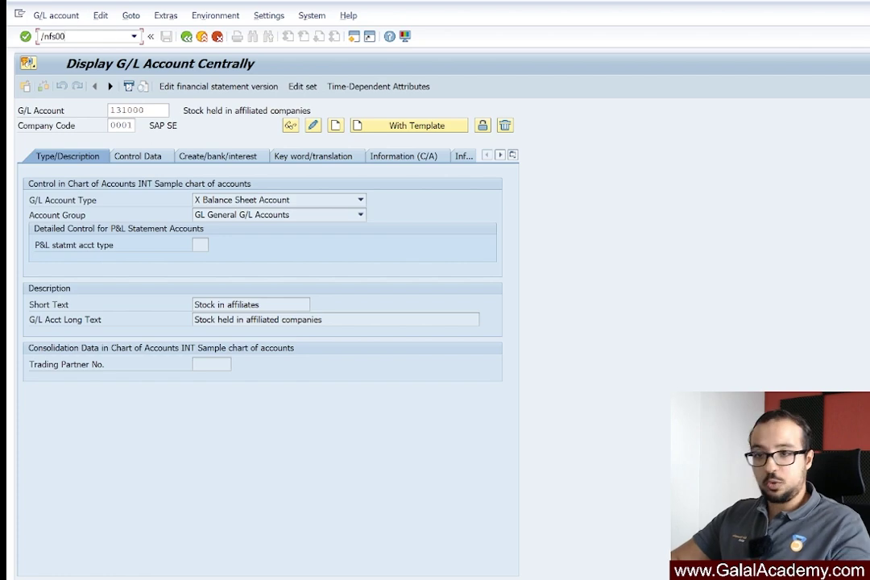
key("Return")
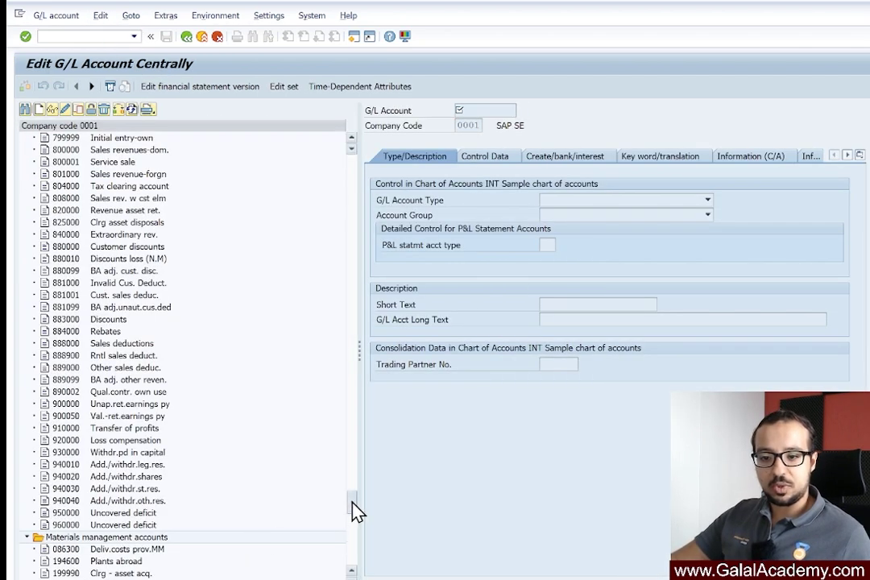
scroll(354, 515, "down", 5)
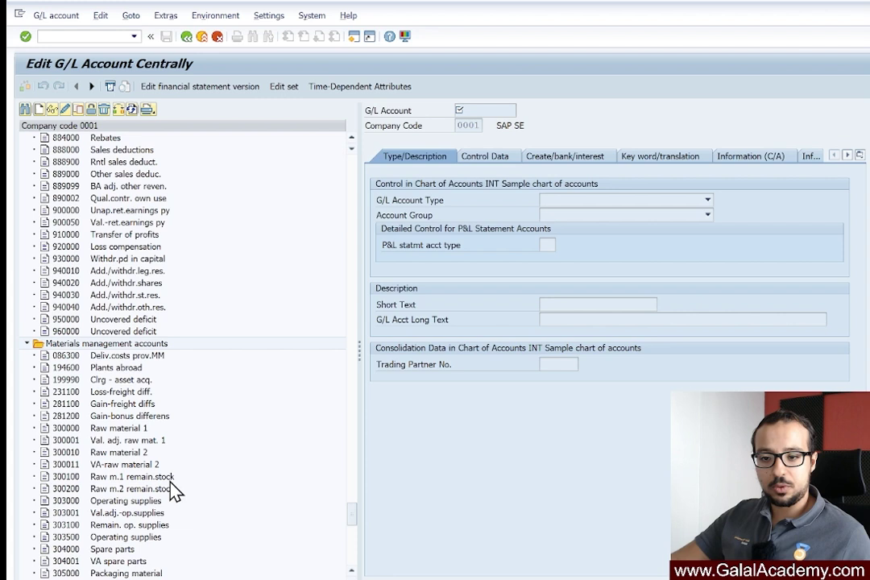
double_click(129, 454)
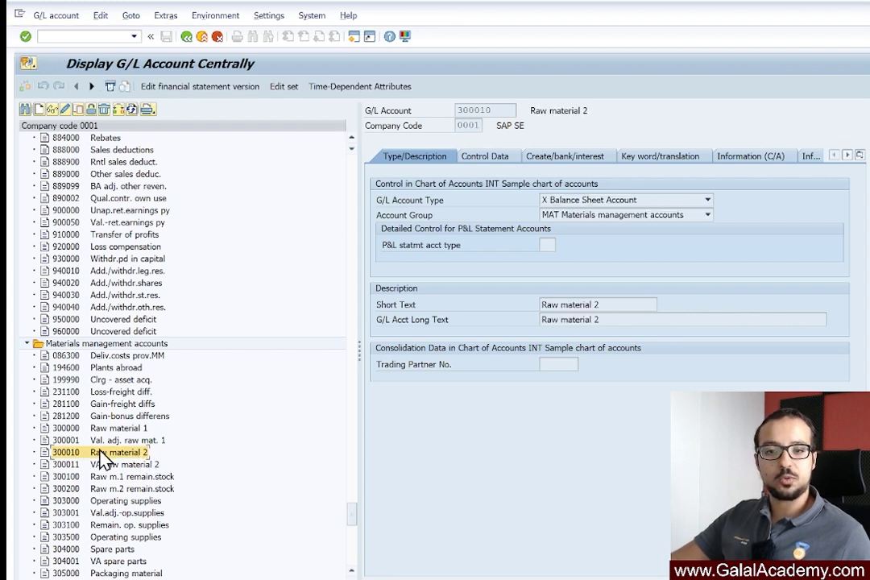
double_click(475, 126)
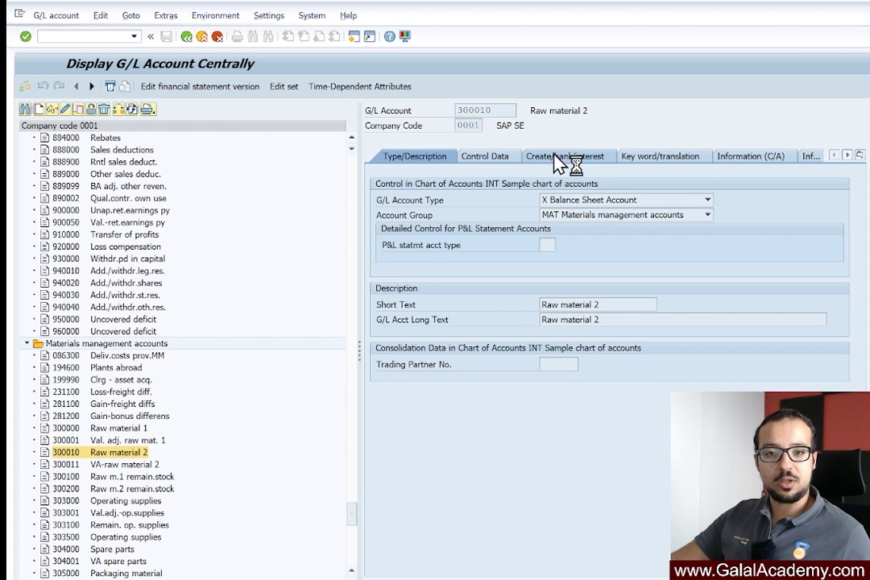
left_click(566, 161)
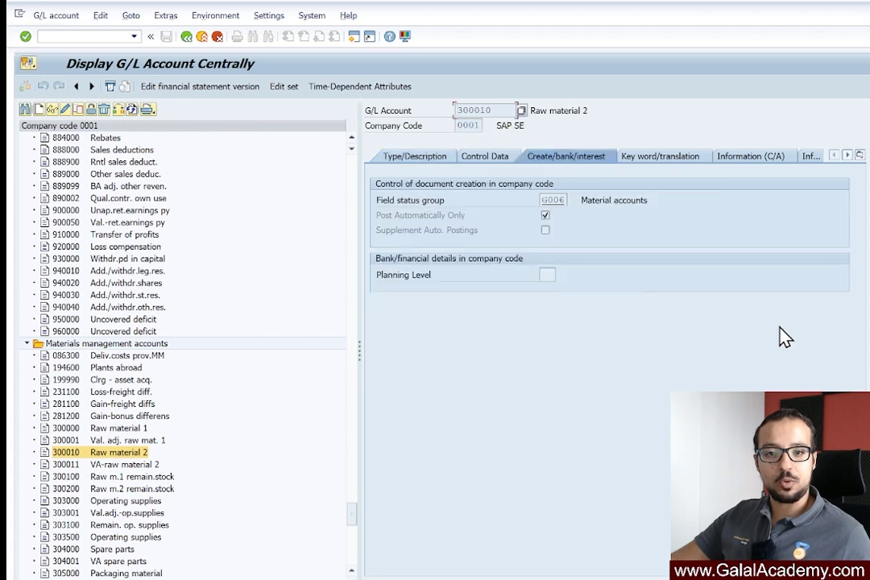
double_click(544, 201)
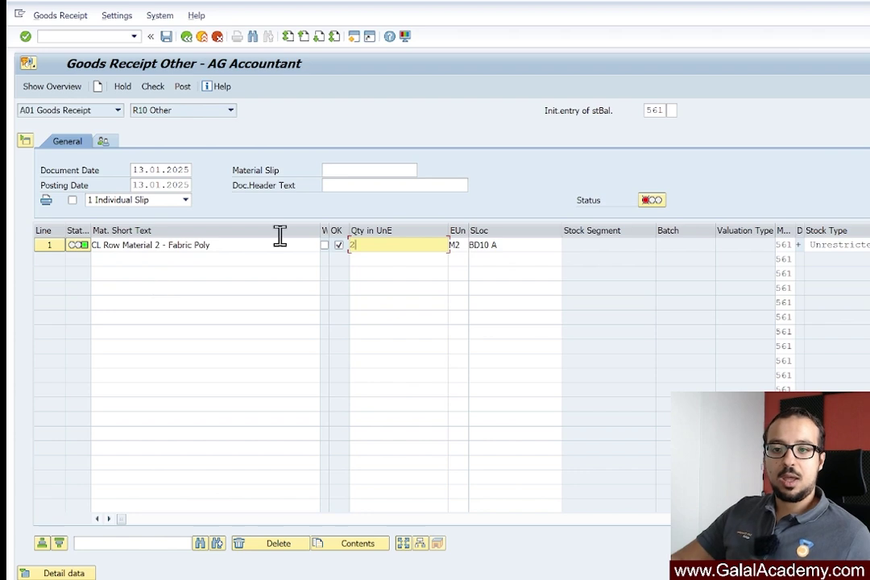
left_click(184, 86)
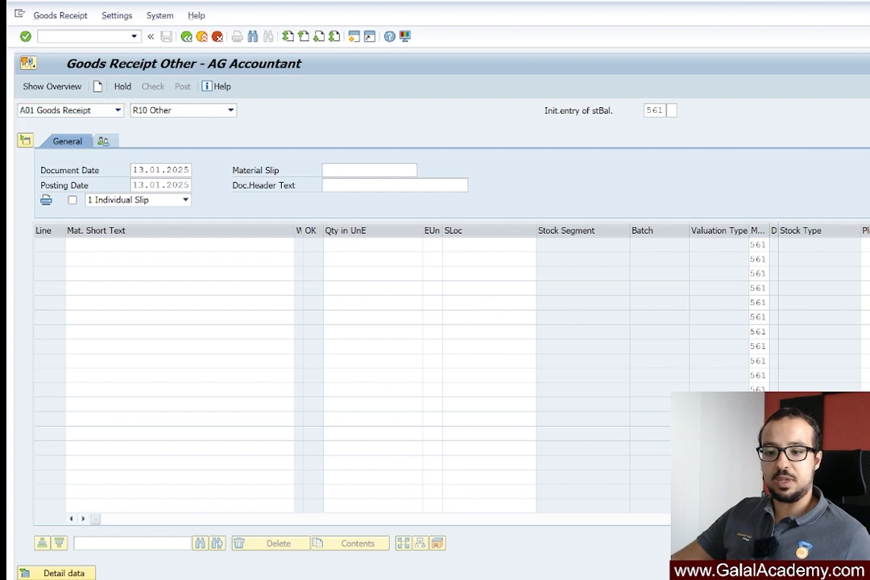
left_click_drag(323, 345, 455, 187)
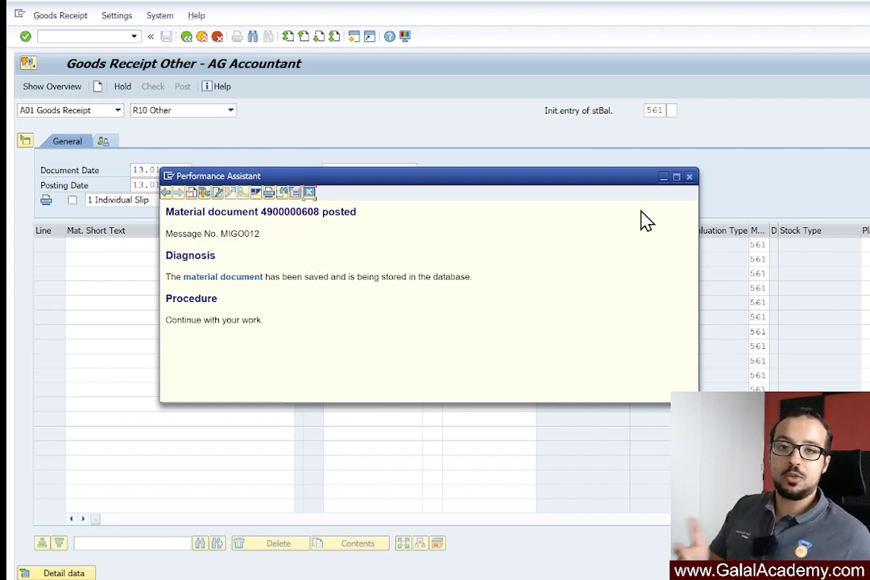
Step: Close the posting confirmation, leaving the blank Goods Receipt Other screen ready for a command
left_click(690, 177)
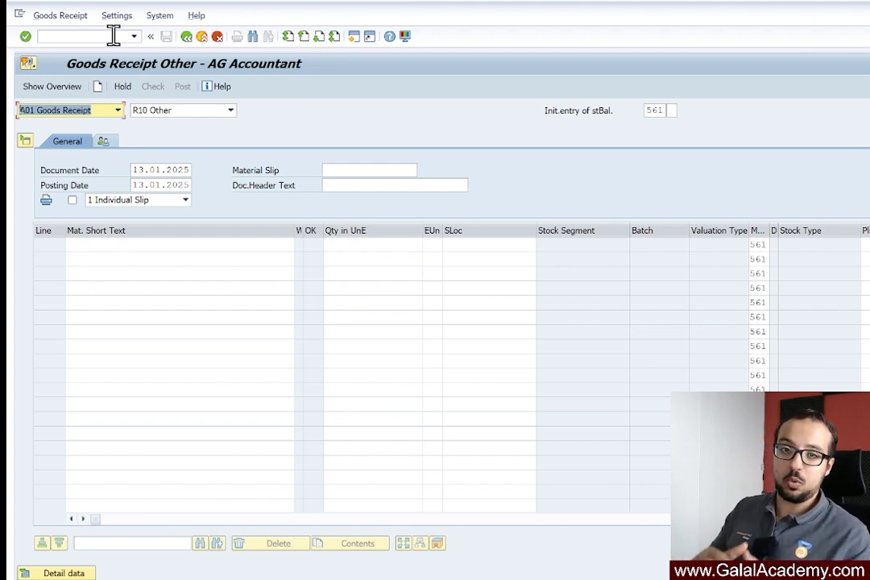
left_click(108, 36)
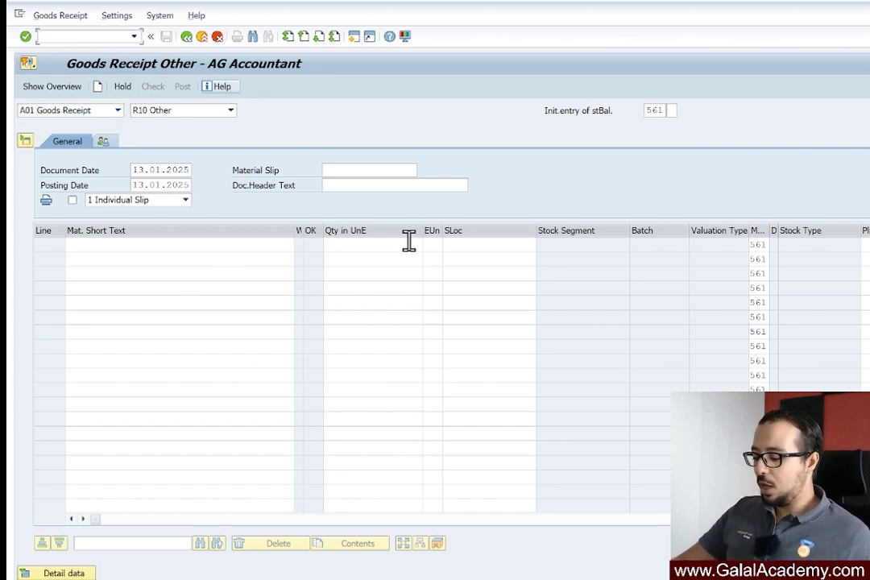
Step: From account 300010's field status group G006, use F1 help to reach Customizing and Define Field Status Variants
key("alt+Tab")
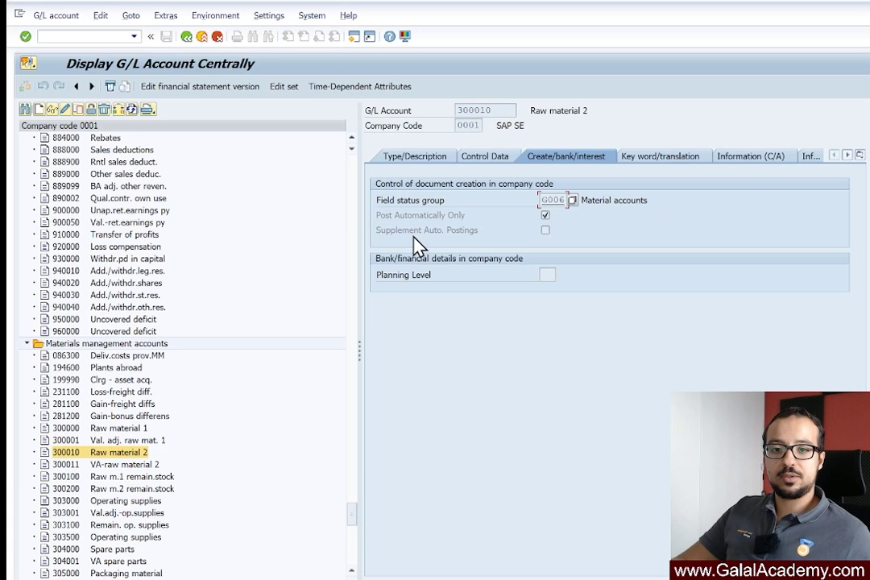
right_click(554, 200)
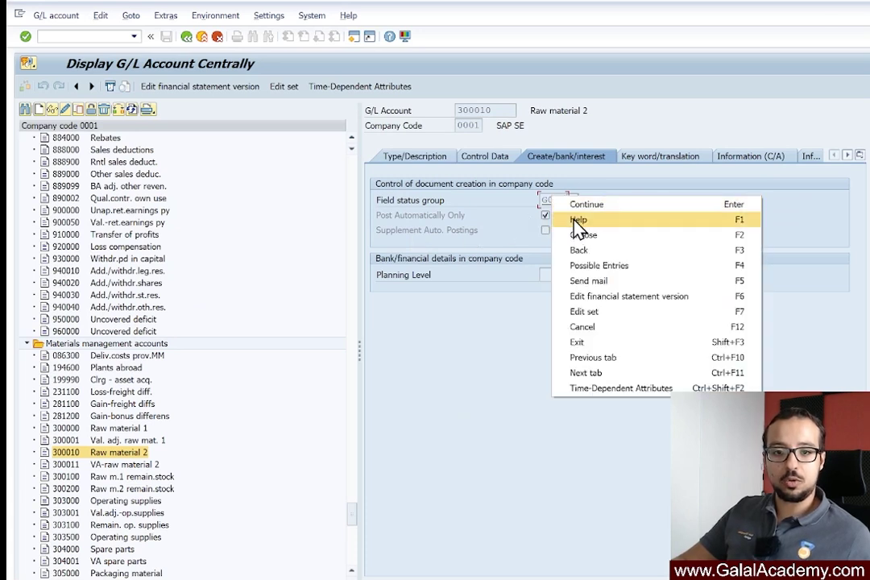
left_click(579, 219)
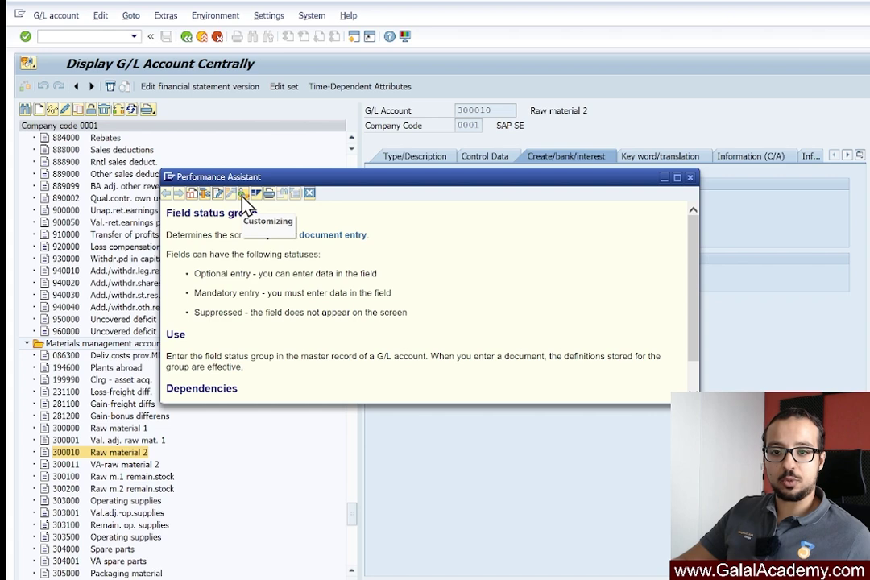
left_click(243, 195)
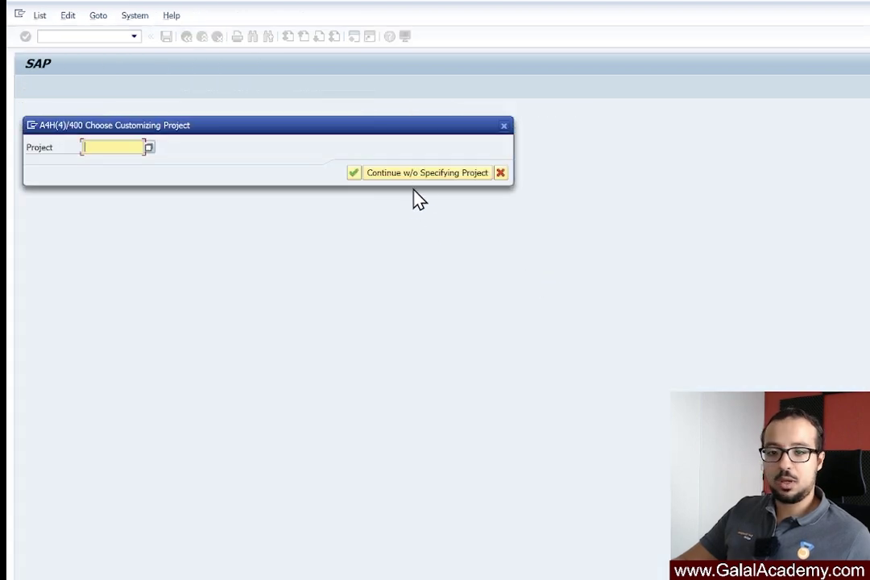
left_click(424, 181)
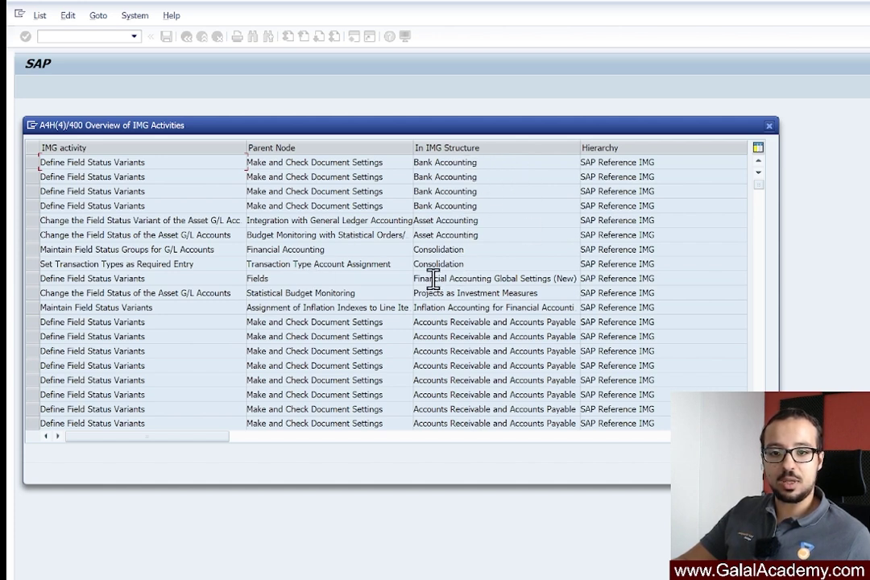
left_click_drag(434, 279, 578, 290)
double_click(336, 281)
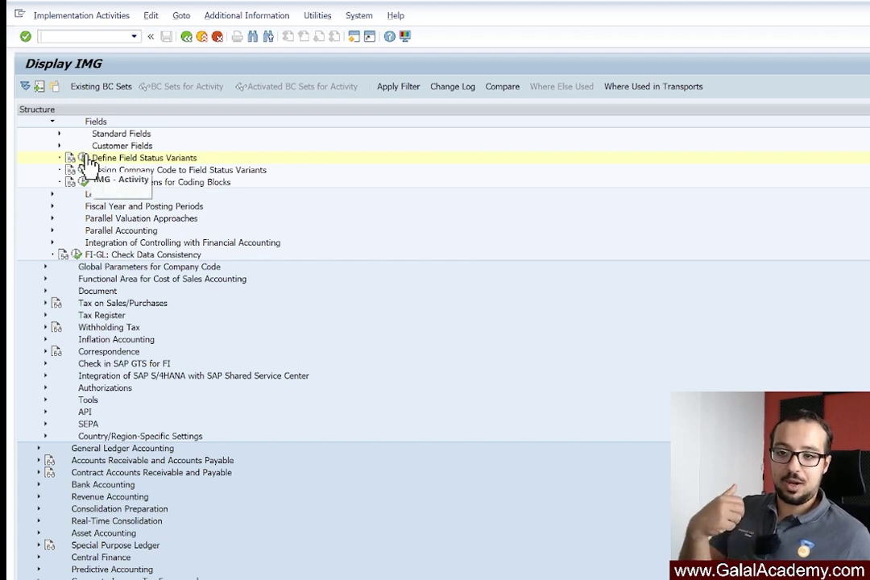
Step: Run Define Field Status Variants and browse the variant list, including 0001 and A000
left_click(85, 158)
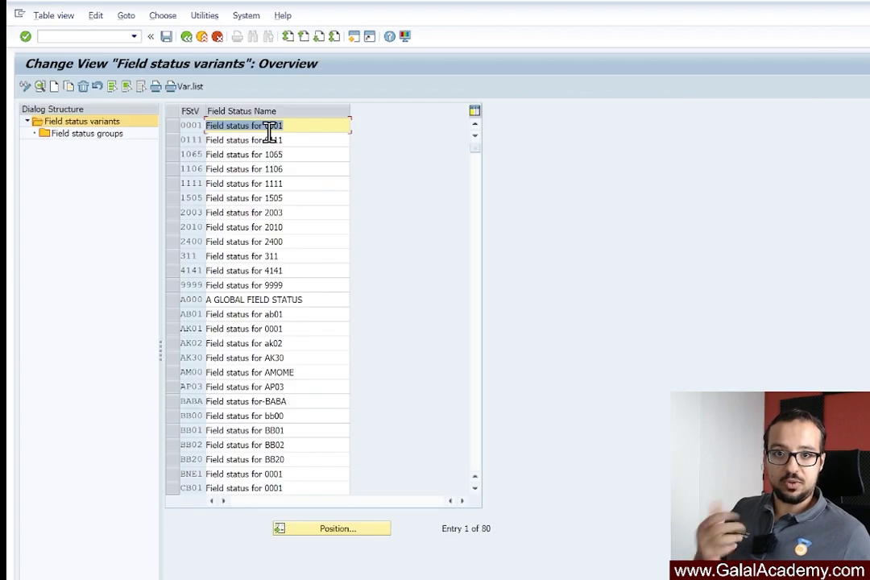
scroll(293, 216, "down", 3)
left_click(87, 133)
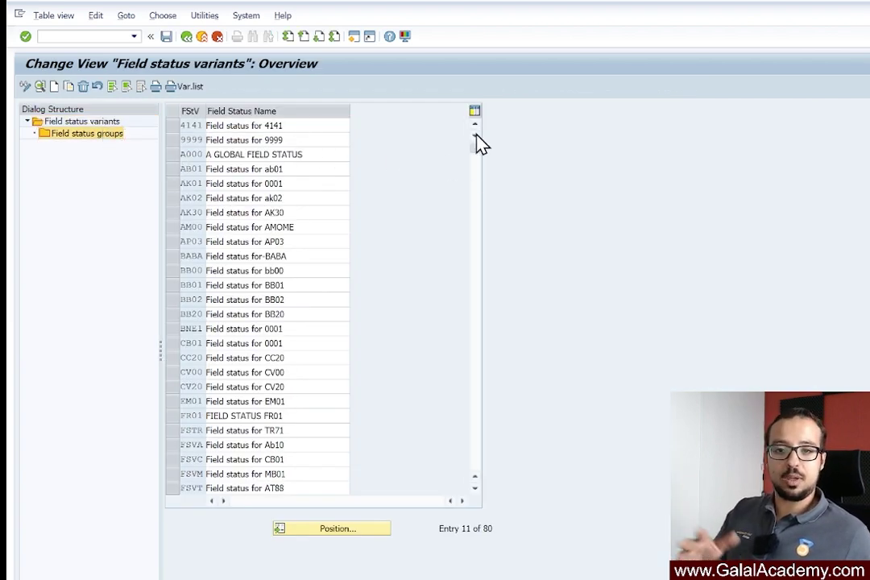
scroll(476, 136, "up", 3)
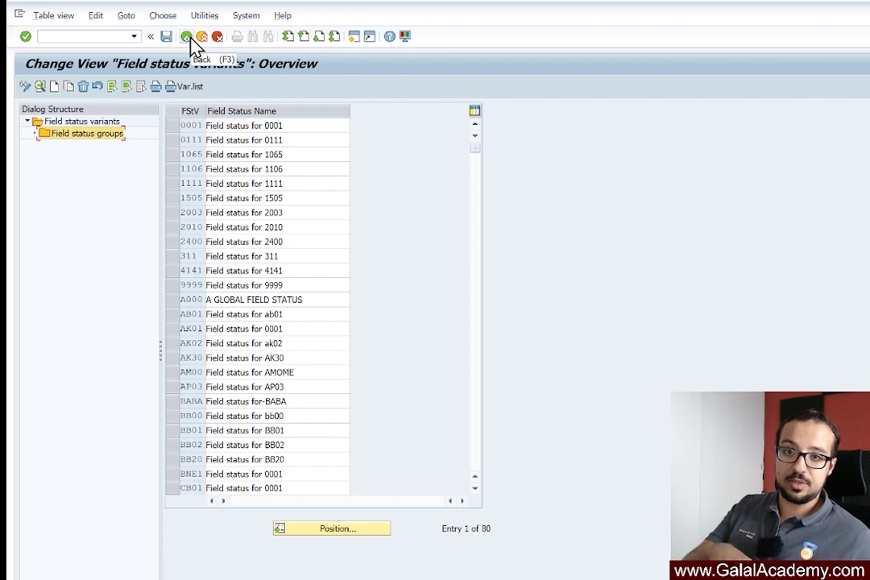
left_click(91, 34)
type("/")
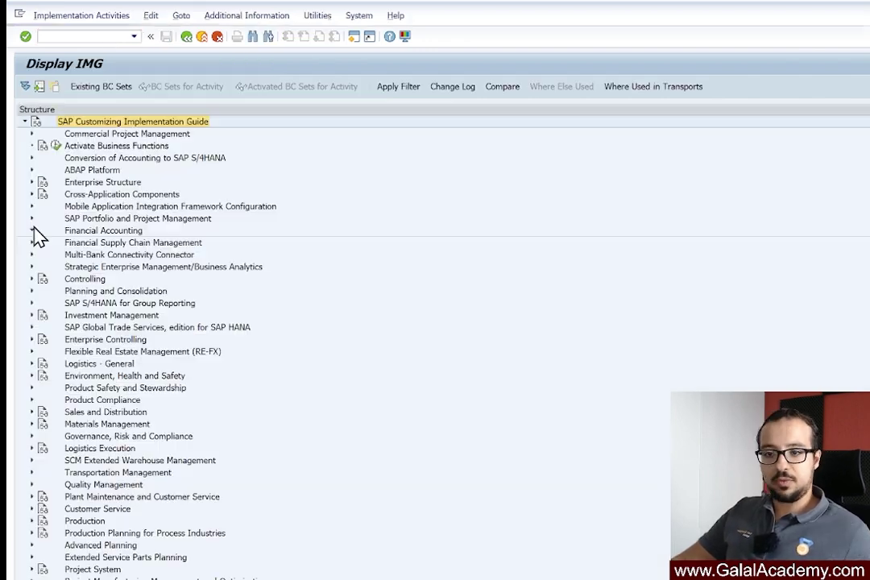
Step: In the IMG, run Enter Global Parameters under Financial Accounting Global Settings
left_click(32, 231)
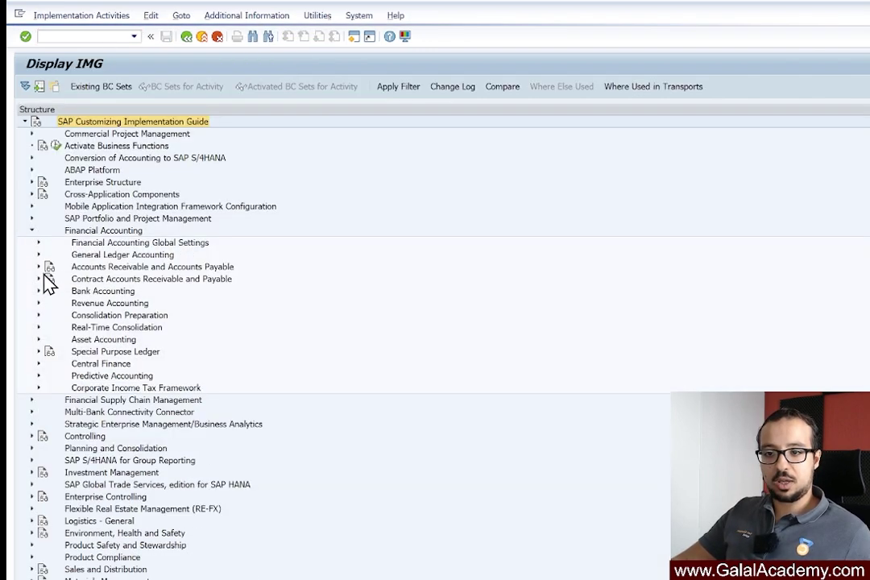
left_click(37, 243)
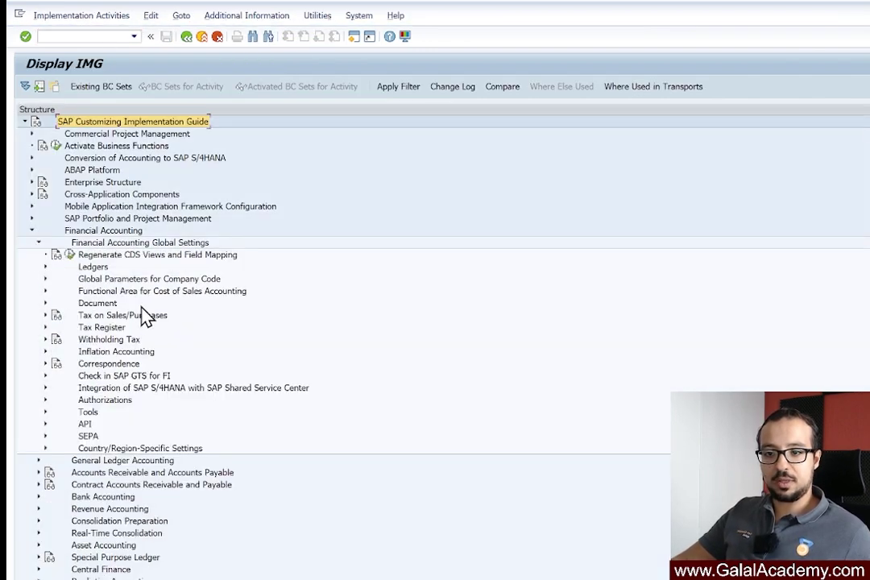
left_click(104, 280)
left_click(45, 278)
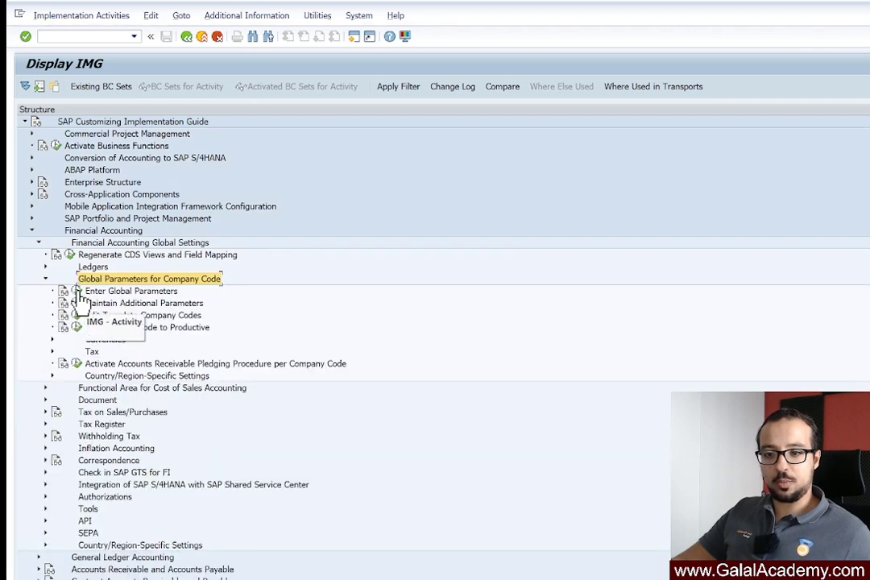
left_click(77, 294)
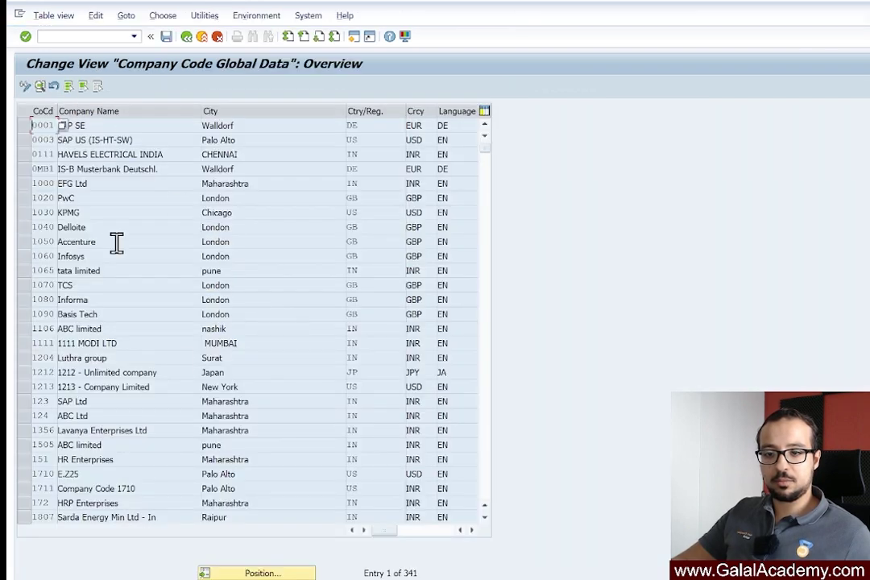
Step: Position to company code CL20 and open its field status variant 0001
left_click(246, 573)
type("c120")
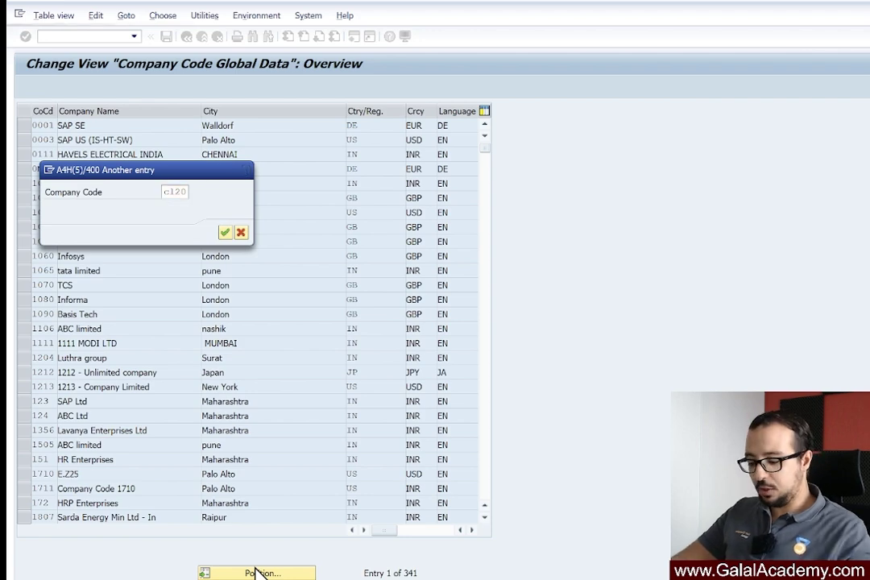
key("Return")
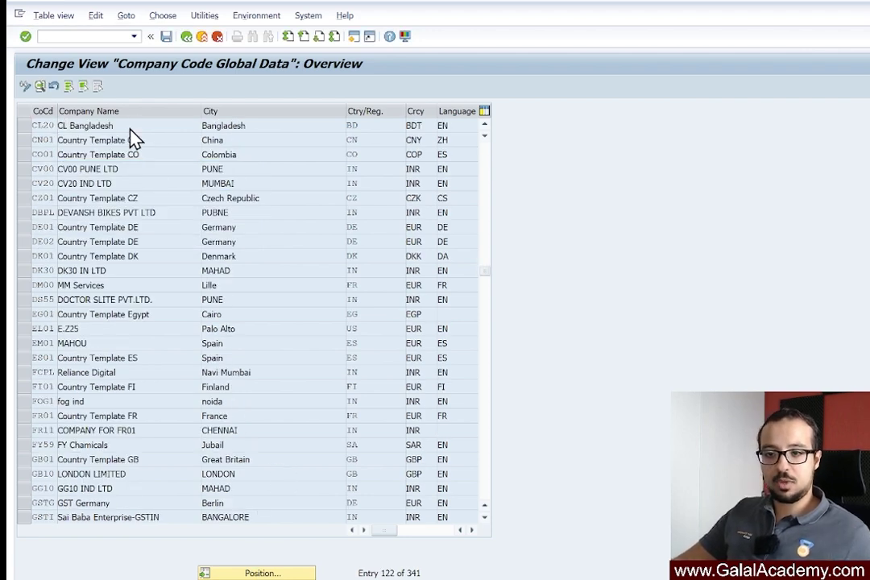
double_click(130, 129)
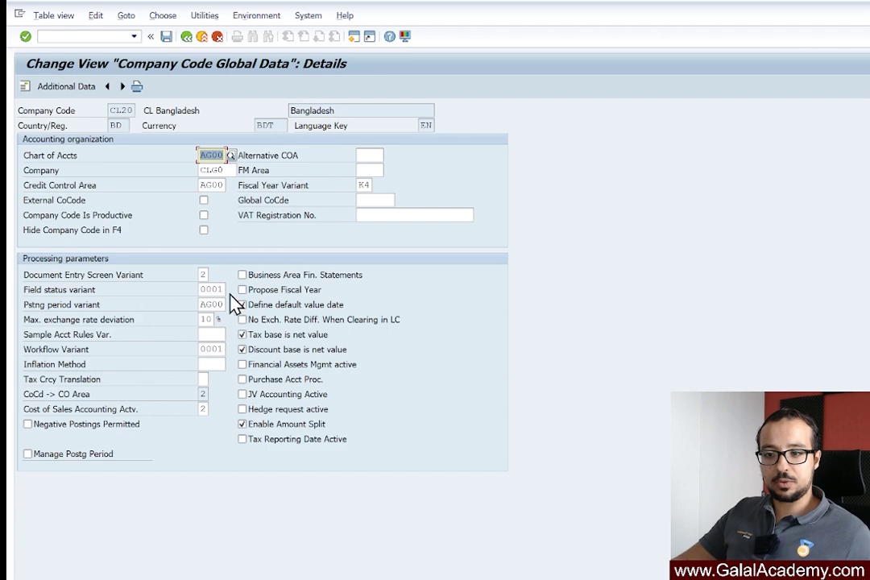
left_click(209, 290)
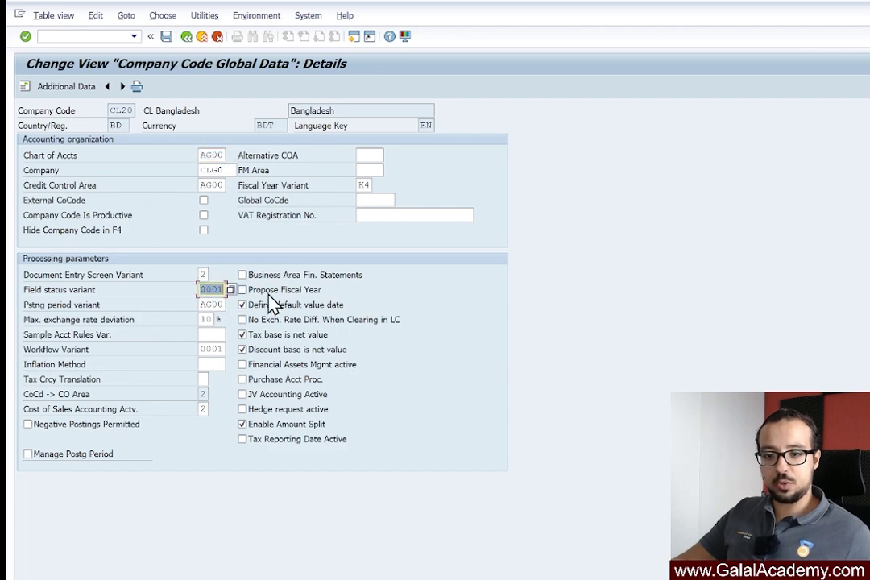
double_click(211, 291)
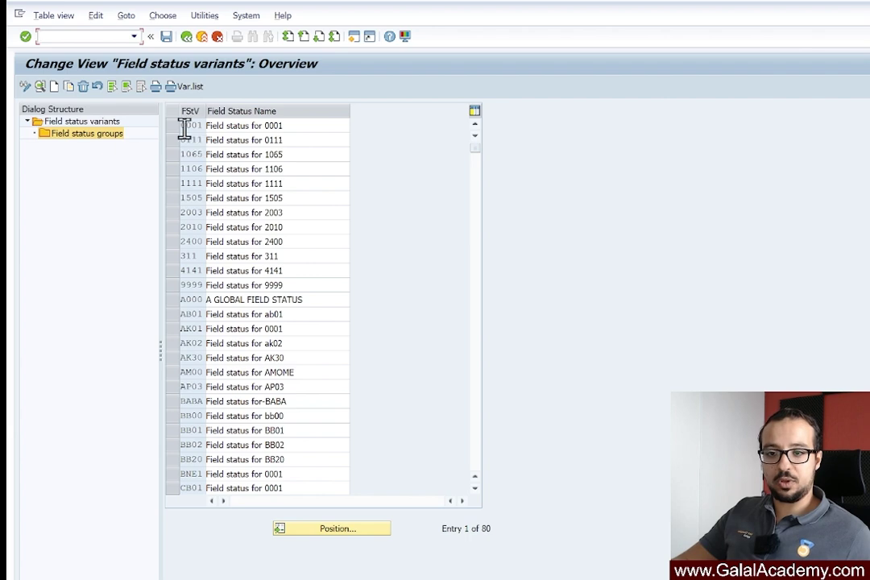
Step: Inspect G006 Material accounts' Materials management fields in variant 0001, keeping Vendor goods movement optional
left_click(176, 127)
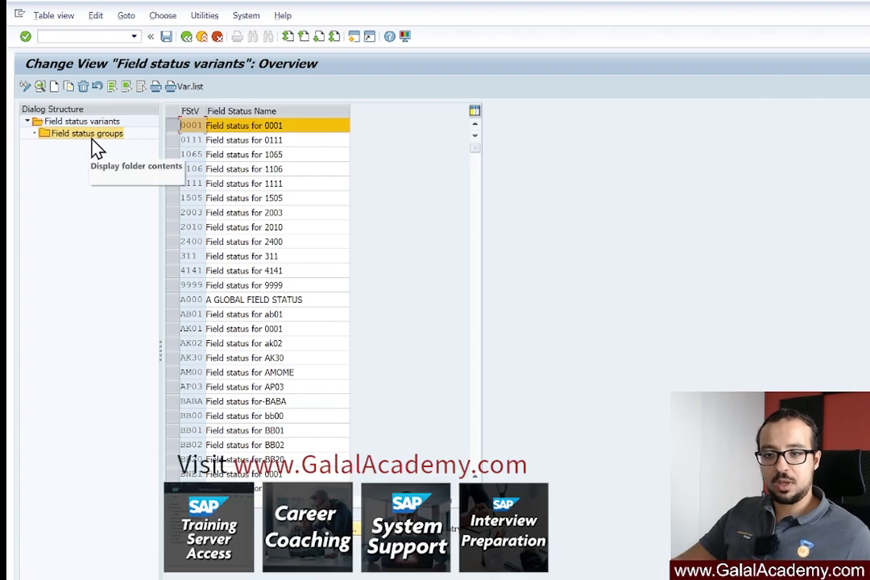
double_click(91, 140)
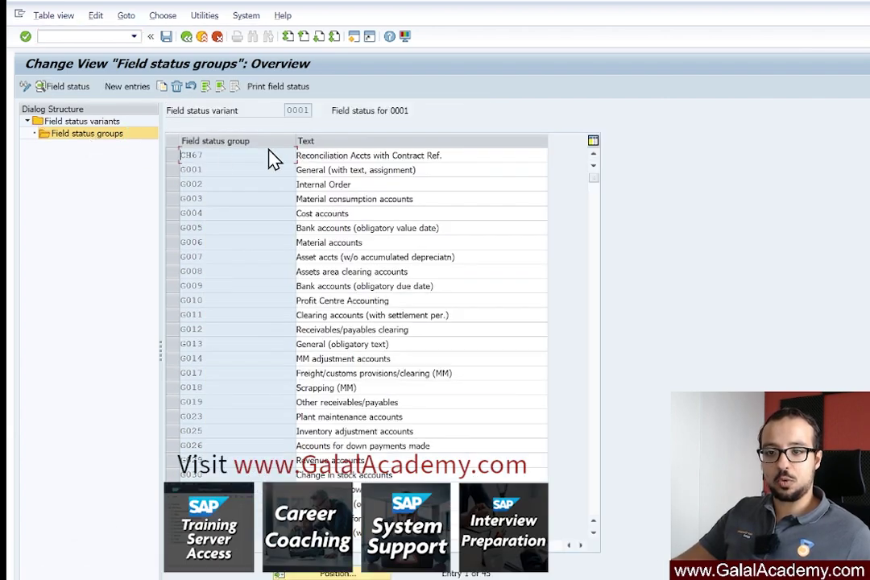
double_click(221, 241)
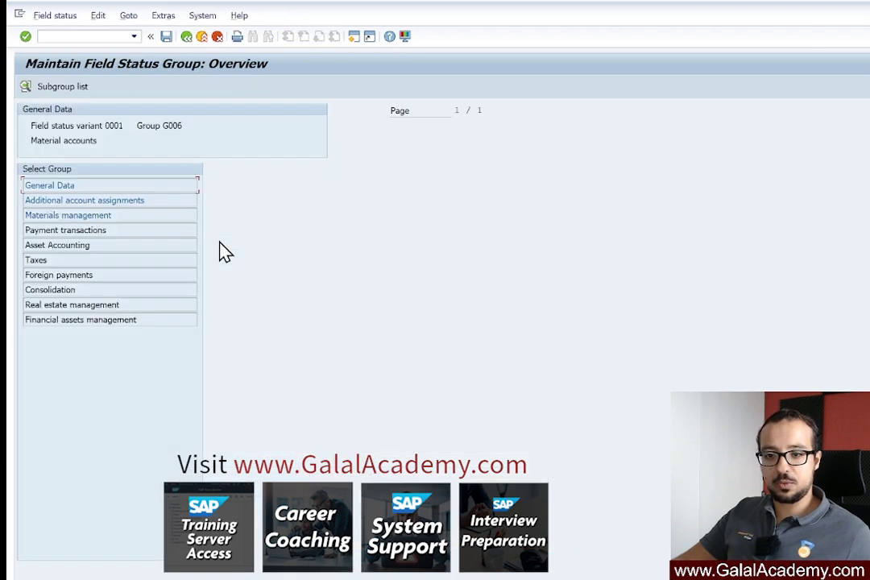
double_click(90, 216)
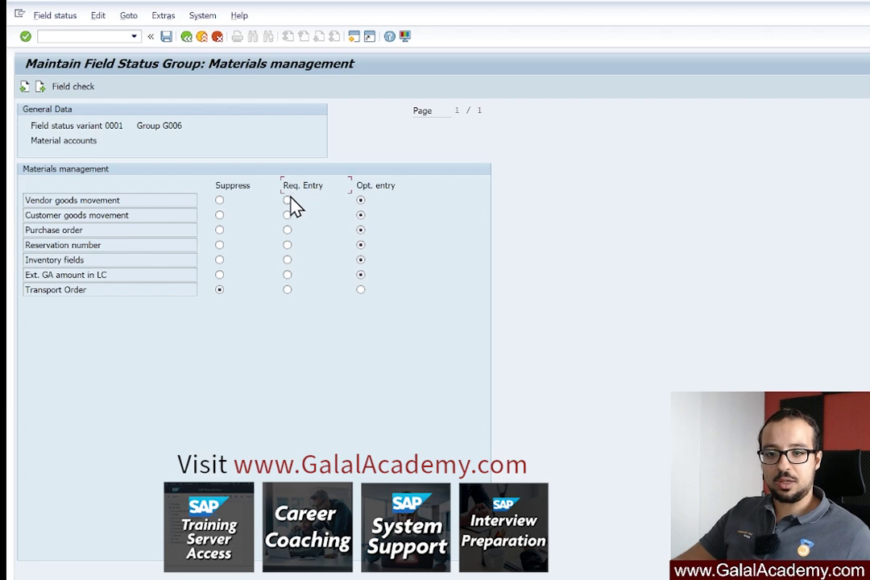
left_click(288, 201)
left_click(361, 201)
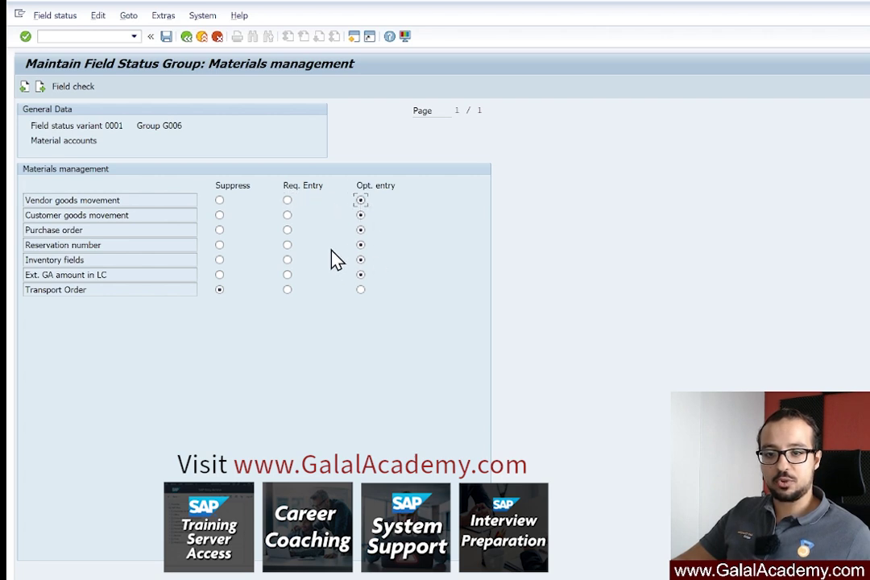
left_click(187, 38)
Step: Return to variant 0001's 45 field status groups, cancelling a started new entry without adding one
left_click(190, 39)
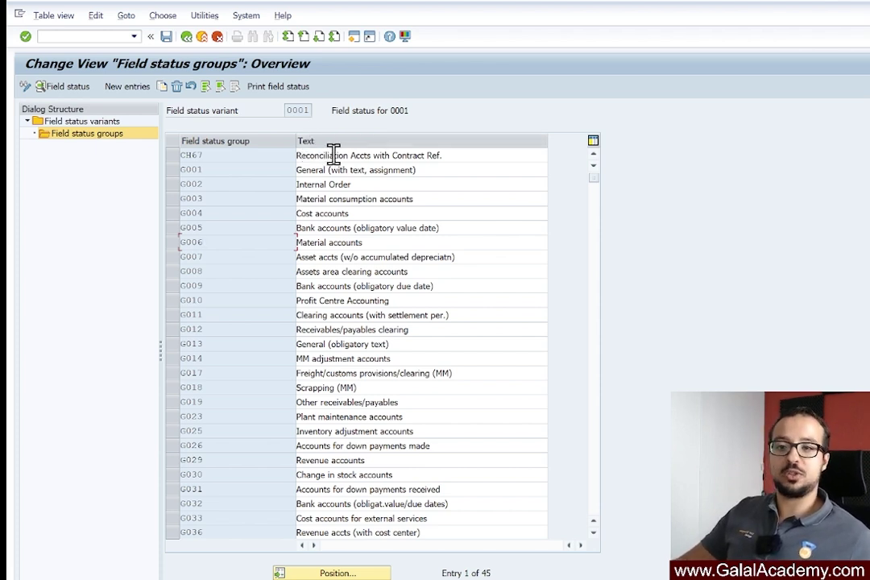
left_click(131, 86)
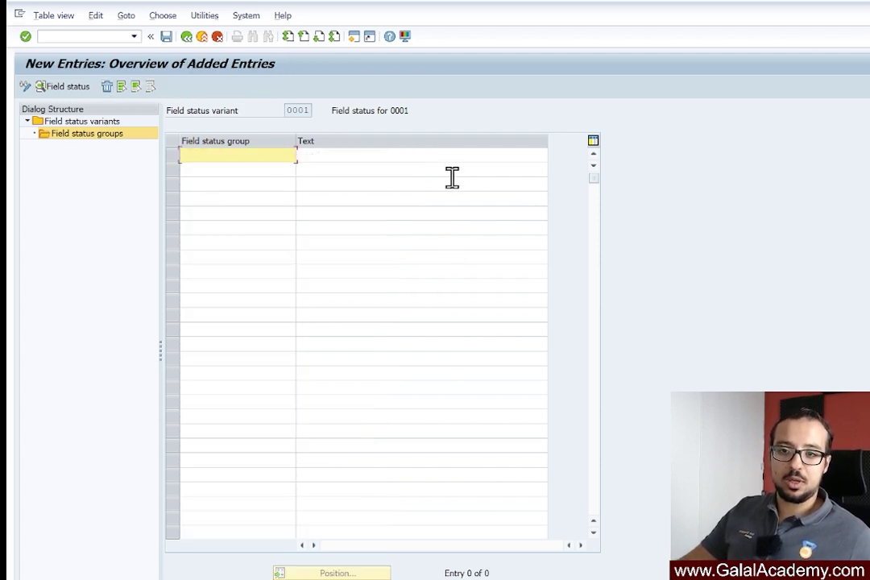
left_click(217, 37)
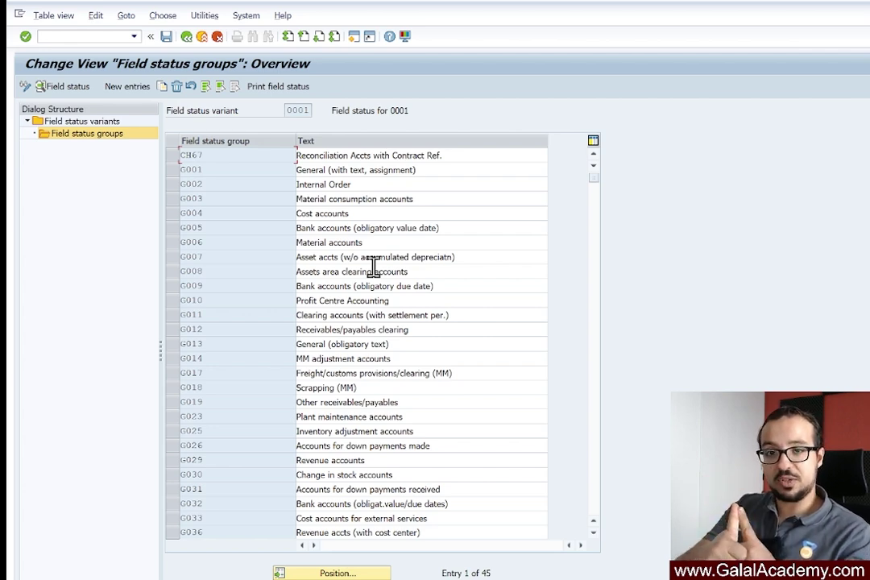
key("alt+Tab")
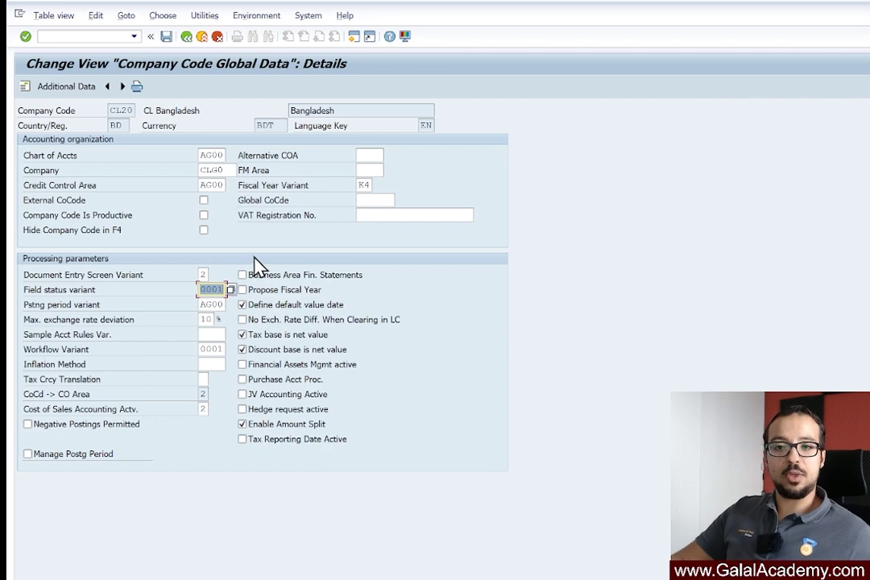
key("F2")
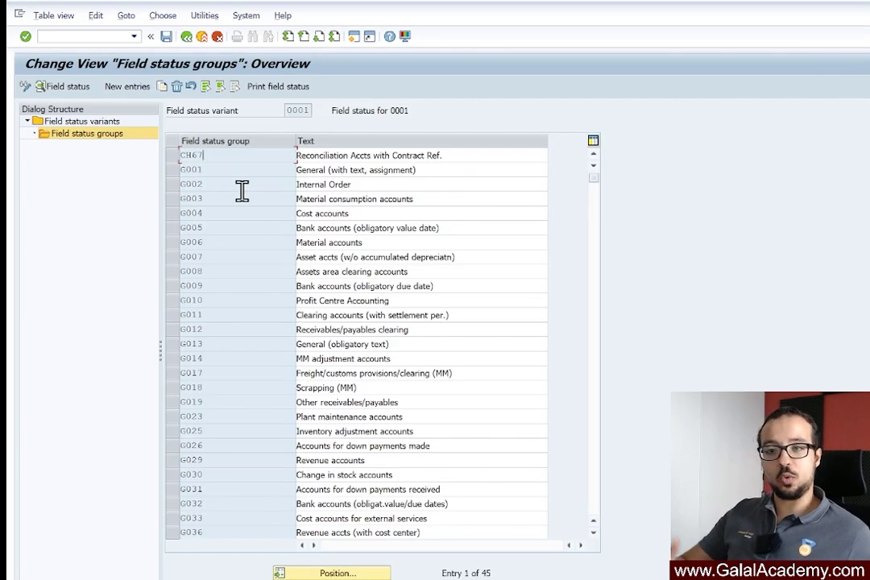